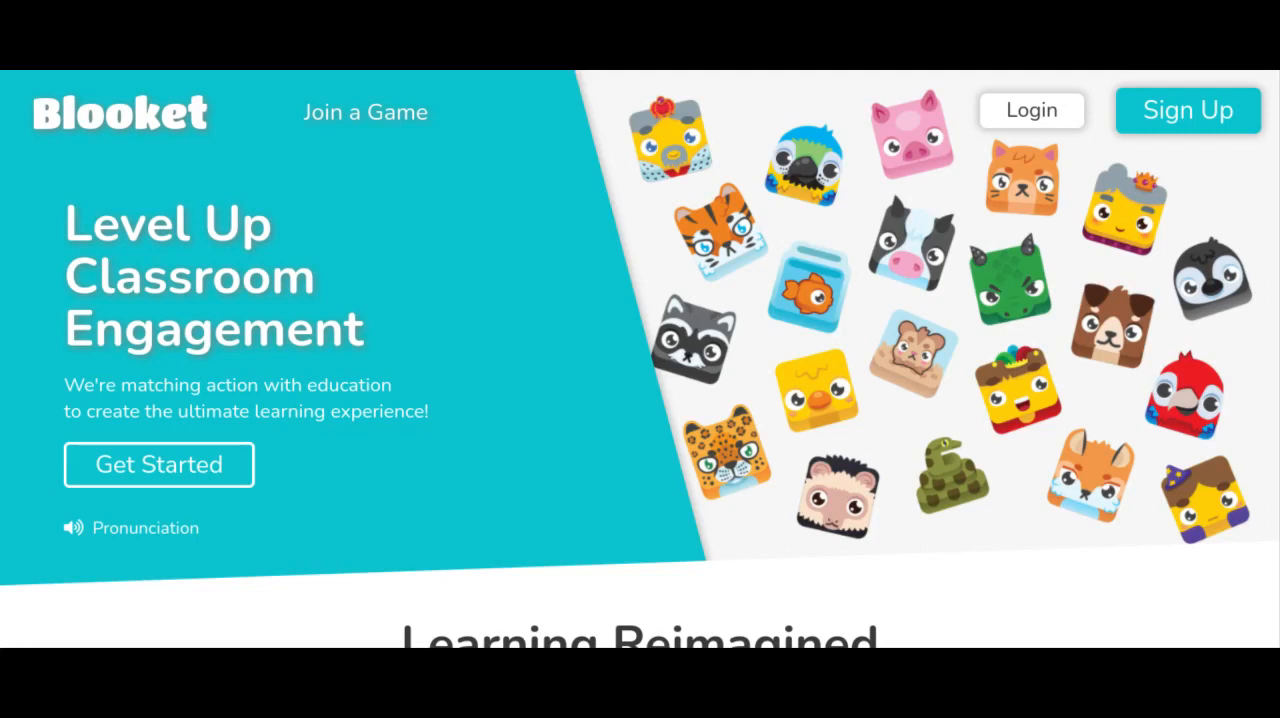
Log in and start a new question in the Forces & Motion set
left_click(1037, 111)
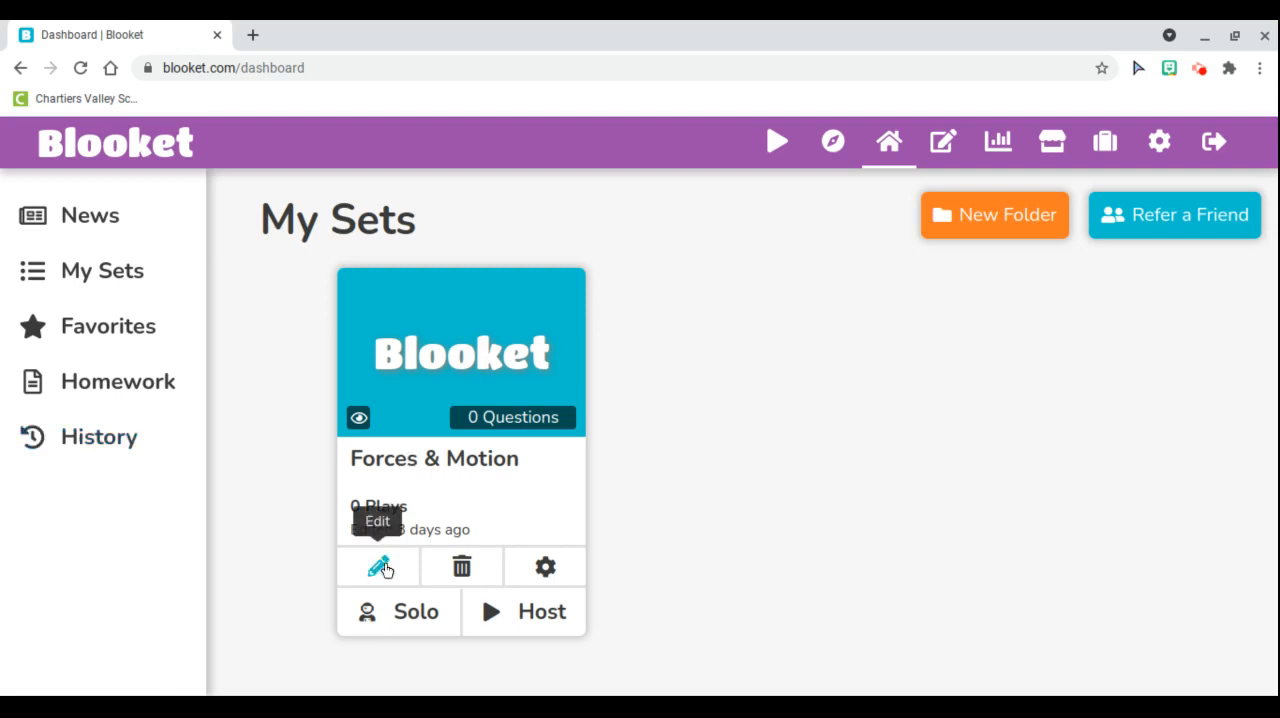
left_click(382, 568)
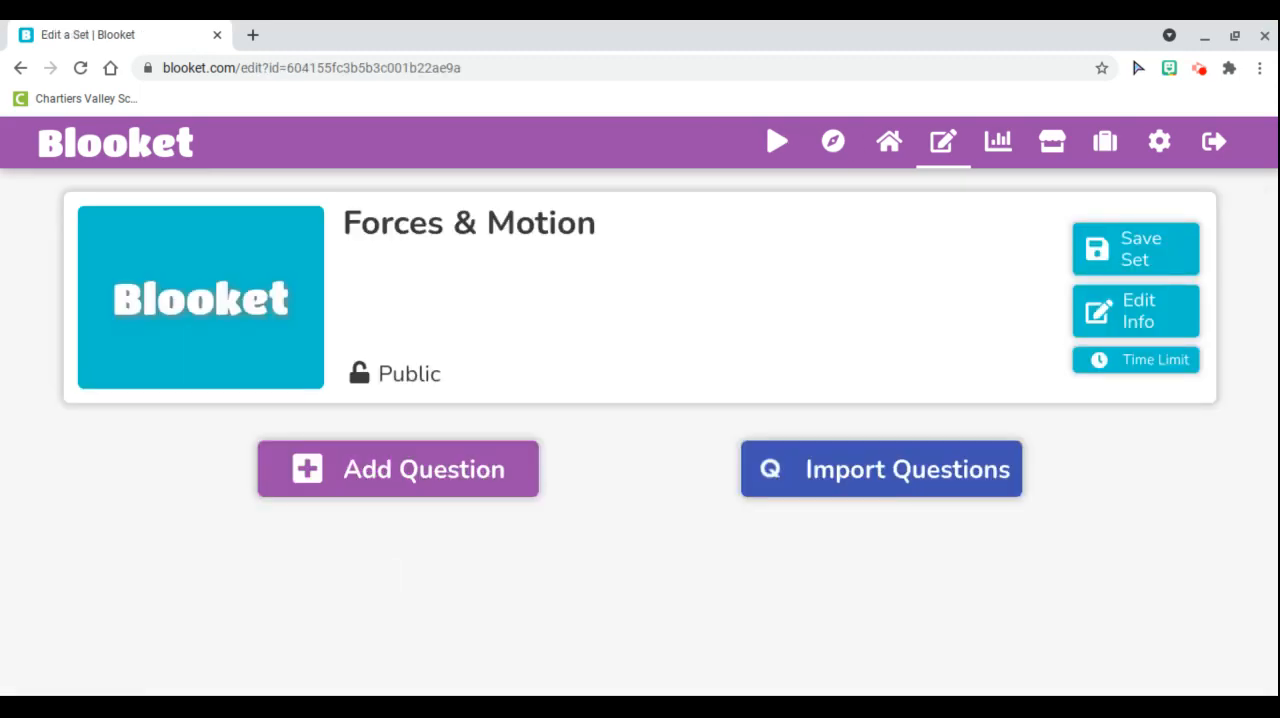
left_click(410, 477)
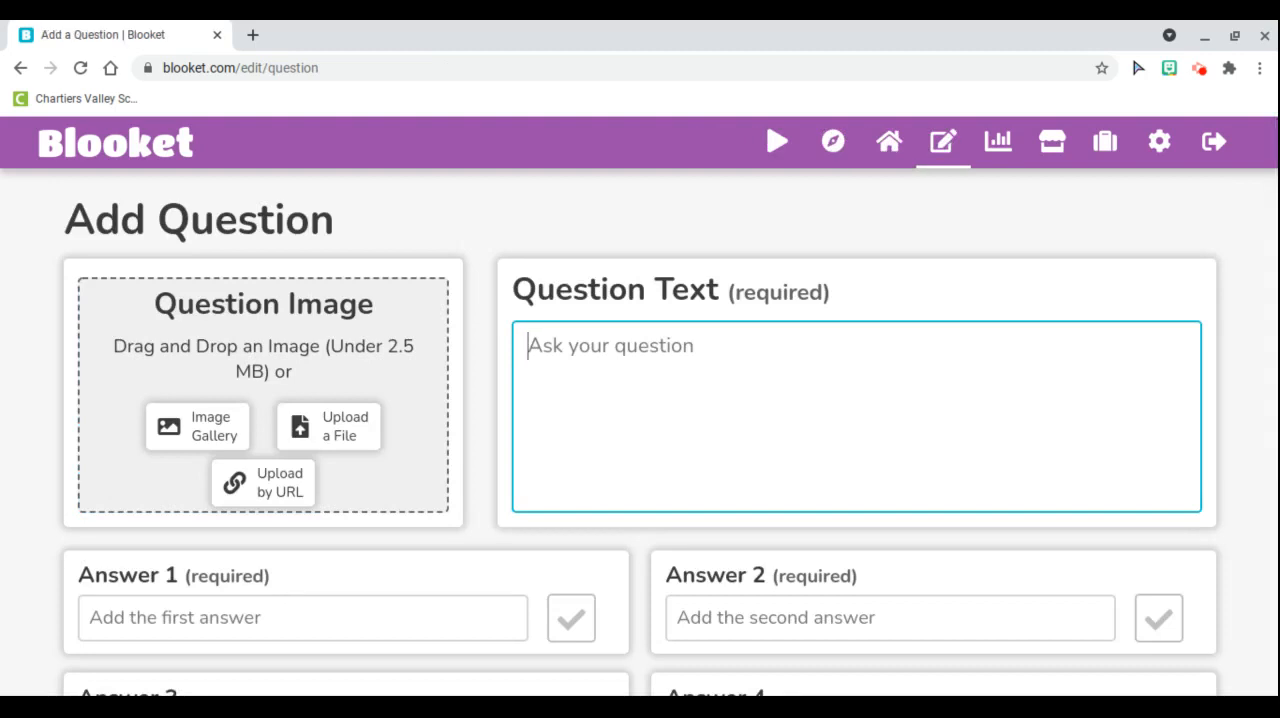
Review the new question form's answer fields, correct-answer mark, time limit and random answer order option
scroll(490, 375, "down", 2)
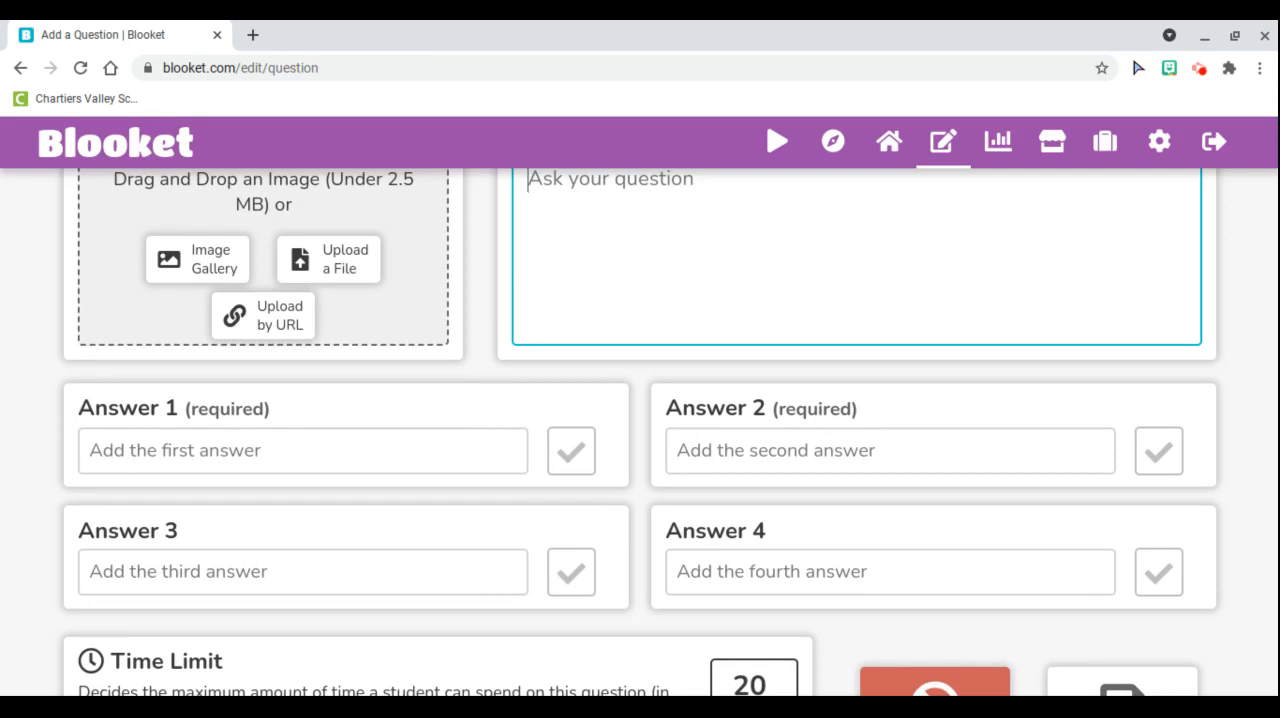
left_click(571, 451)
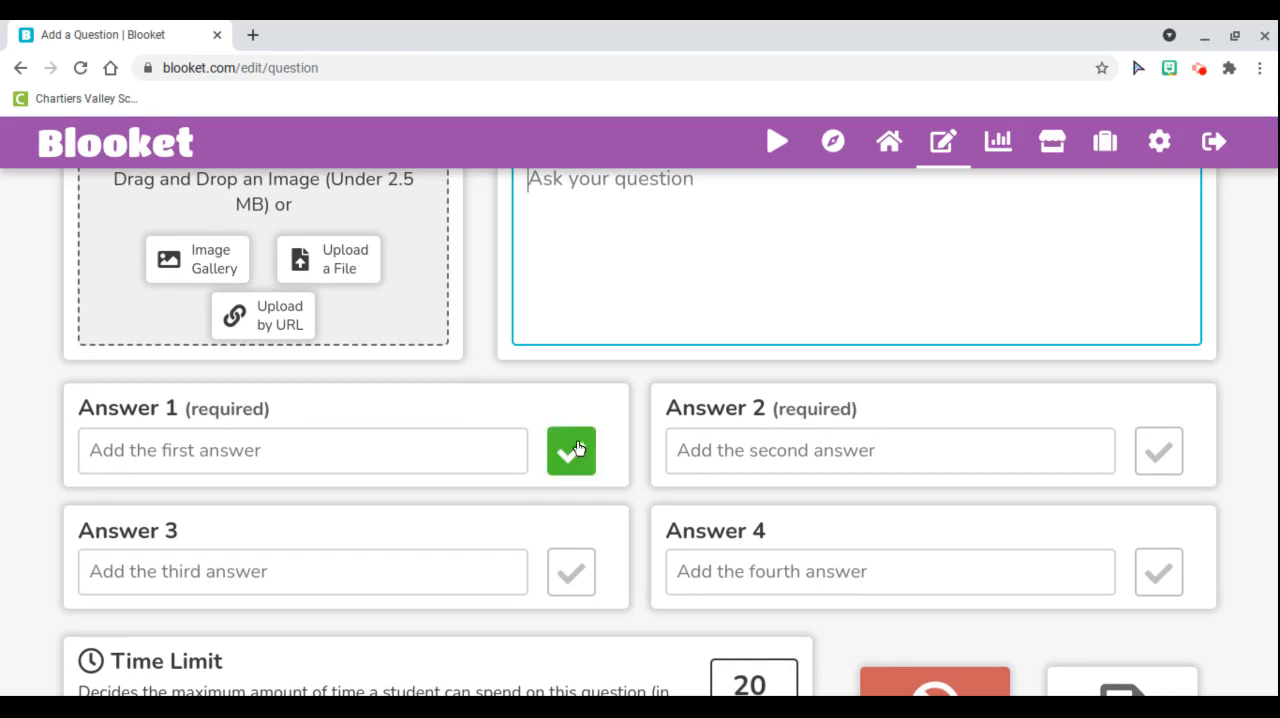
scroll(640, 430, "down", 2)
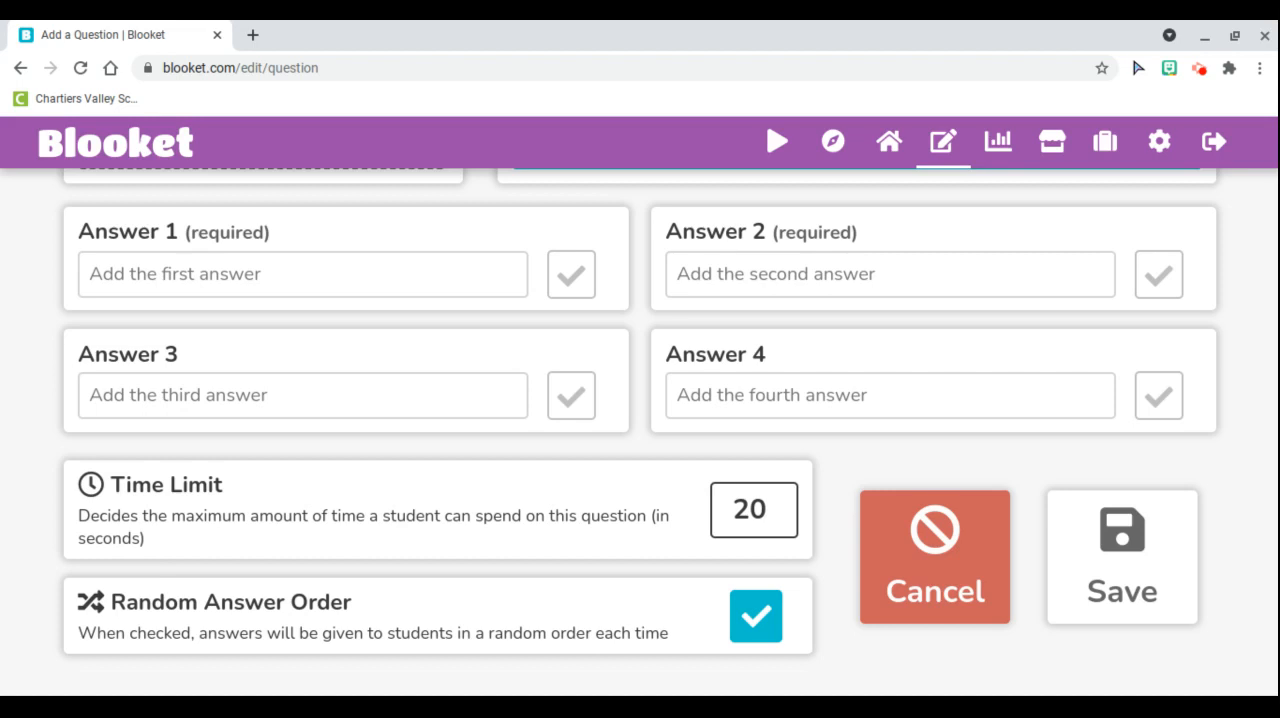
scroll(640, 430, "up", 3)
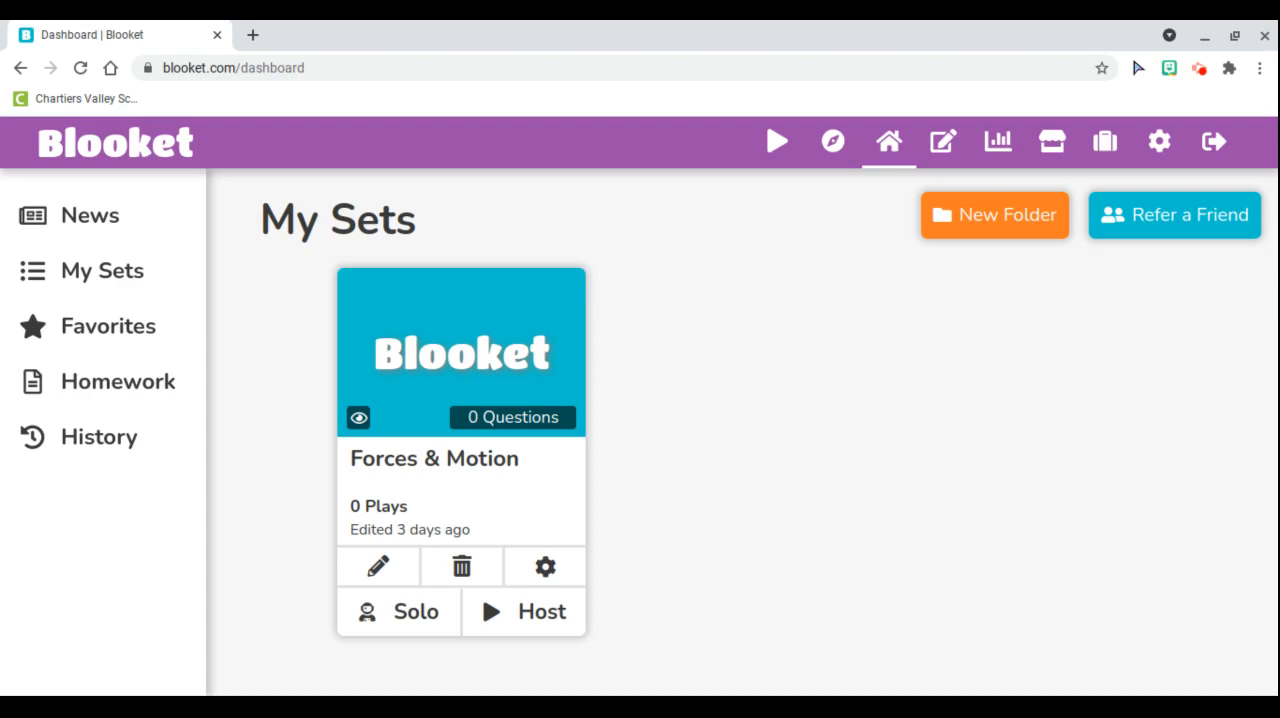
Browse the Discover library and open the Multiplication Facts set
left_click(549, 566)
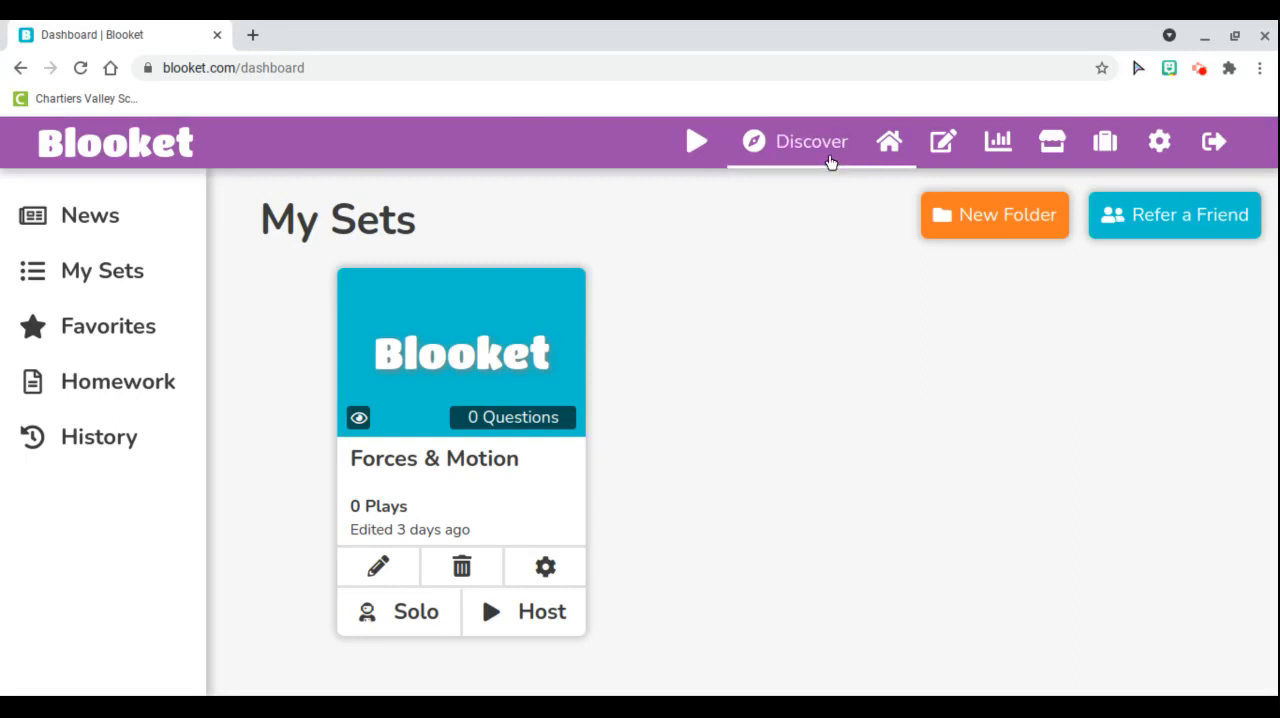
left_click(812, 142)
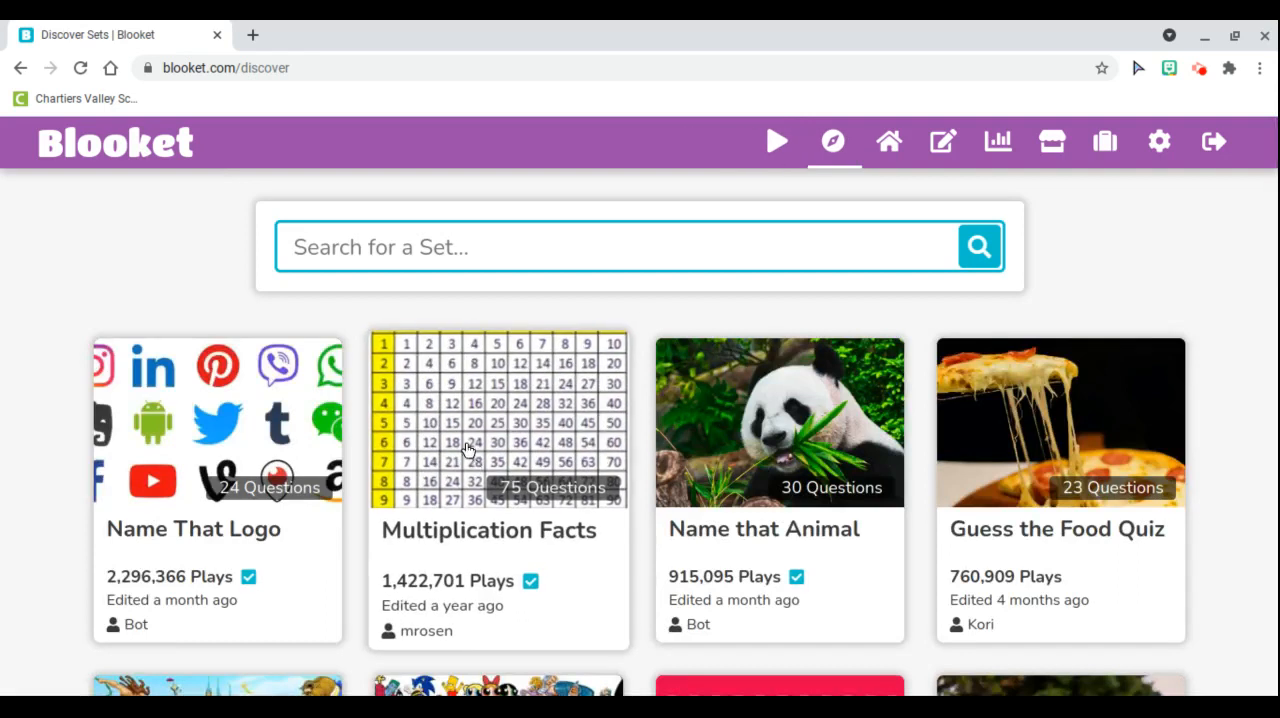
left_click(463, 440)
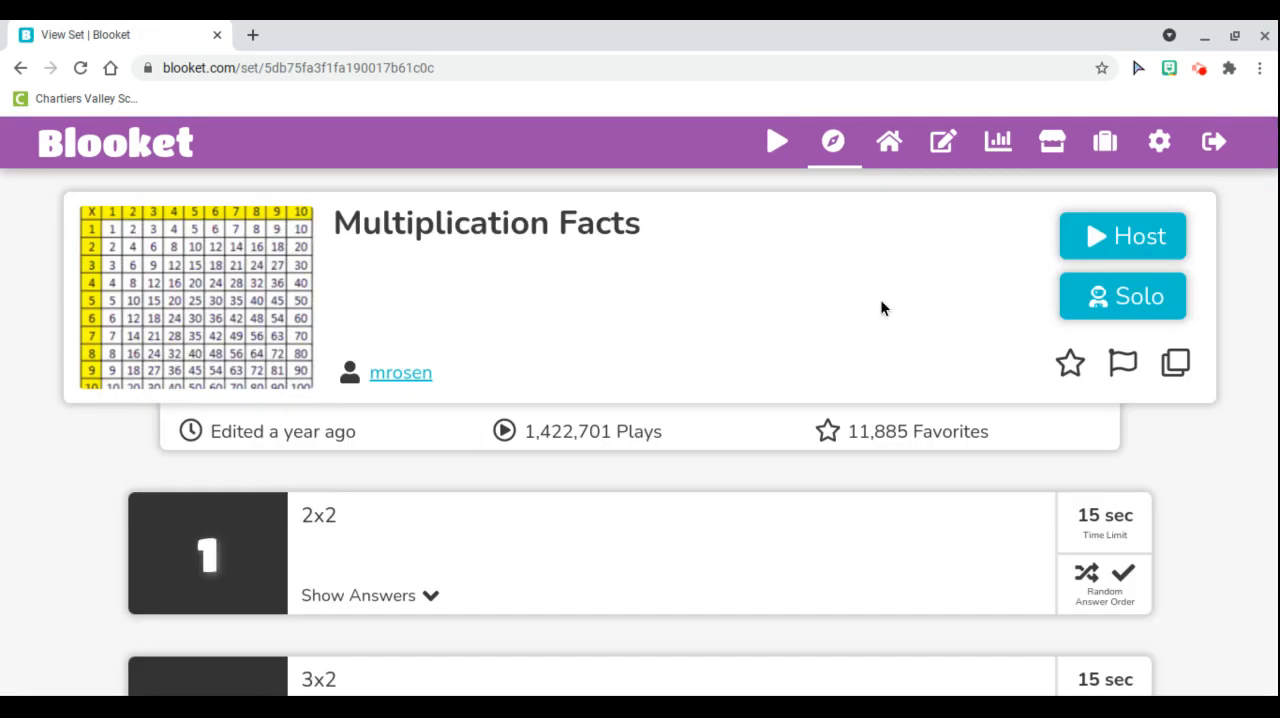
Choose to host the Multiplication Facts set as a Gold Quest game
left_click(1126, 249)
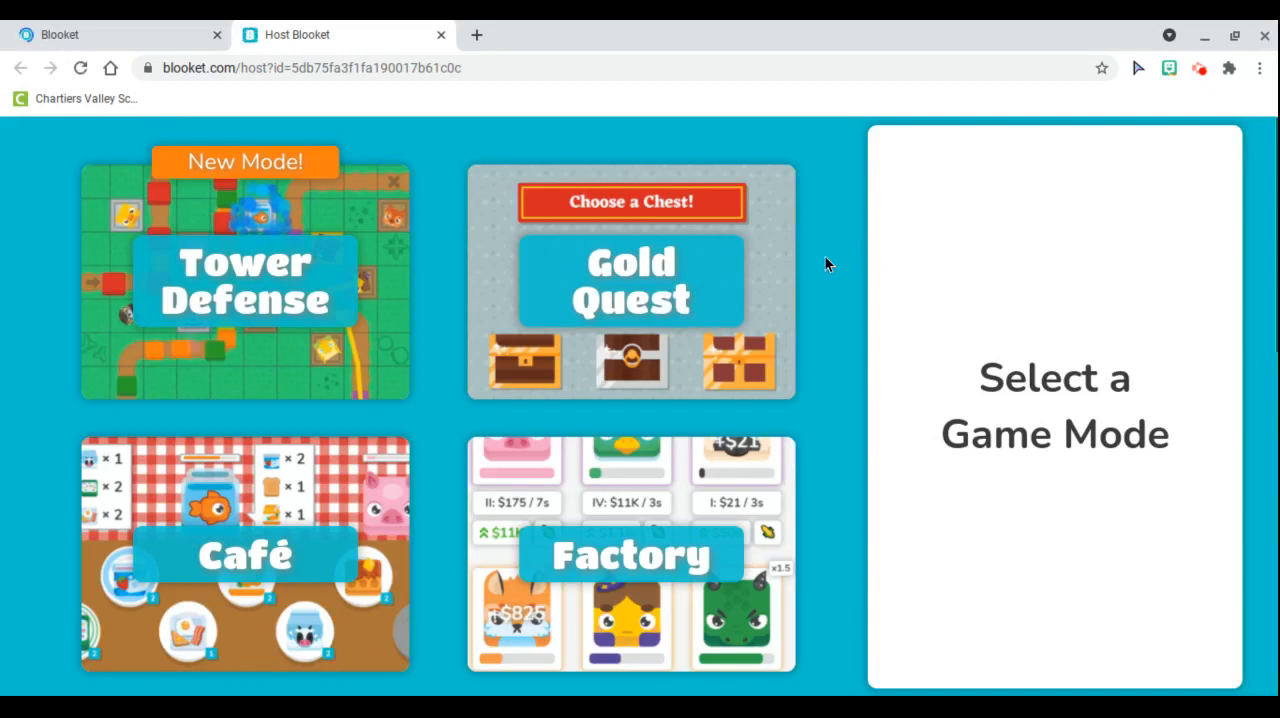
left_click(615, 285)
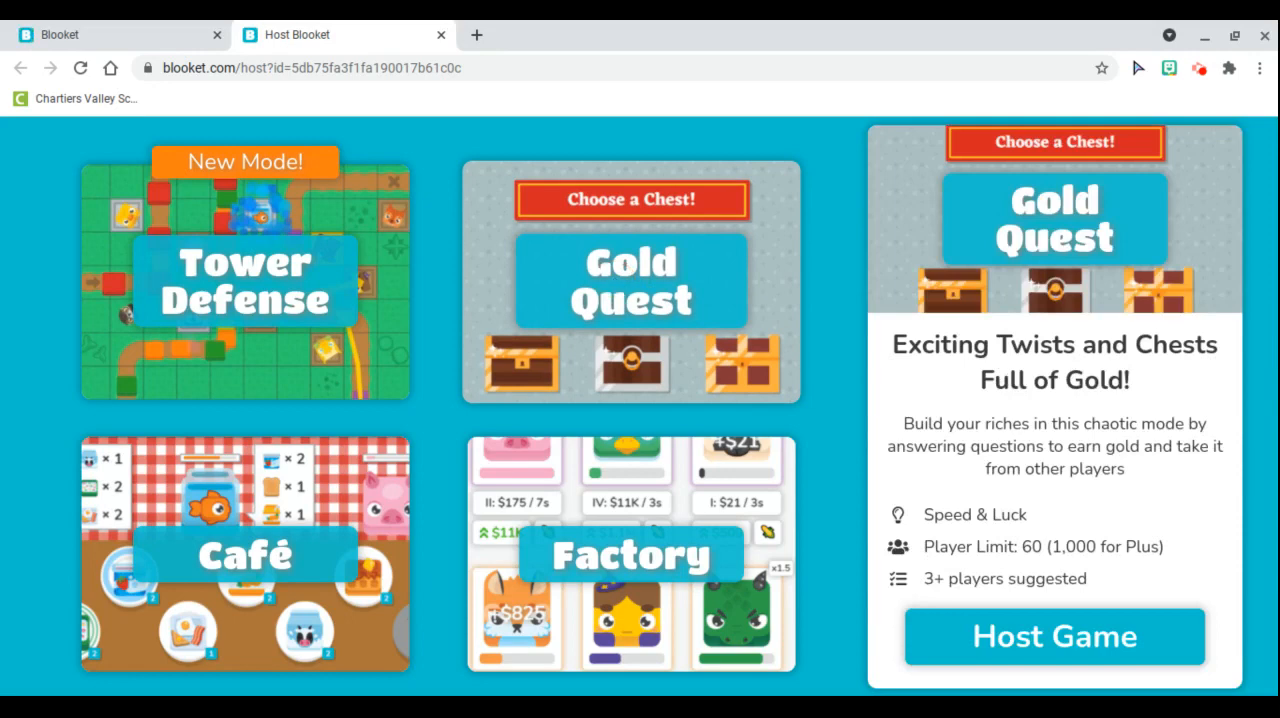
left_click(1082, 634)
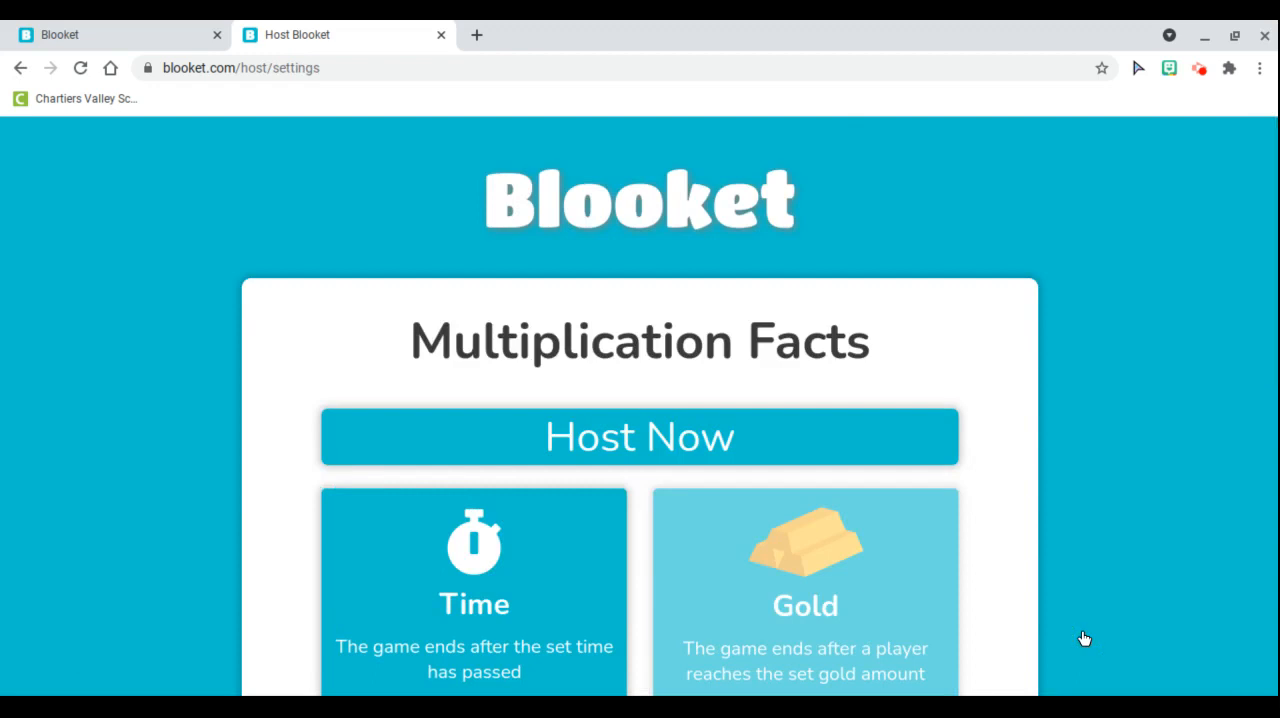
Set the Gold Quest time to 3 minutes, enable Use Random Names and start hosting the game
scroll(995, 458, "down", 2)
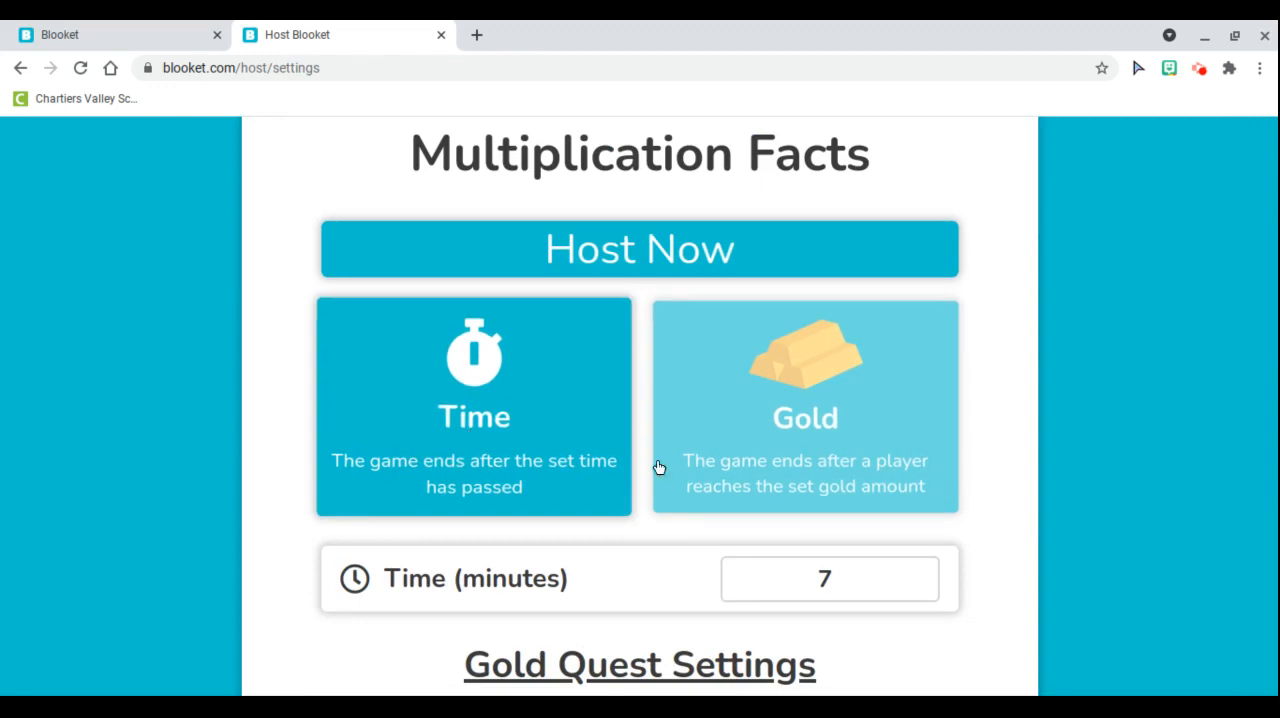
scroll(1019, 489, "down", 1)
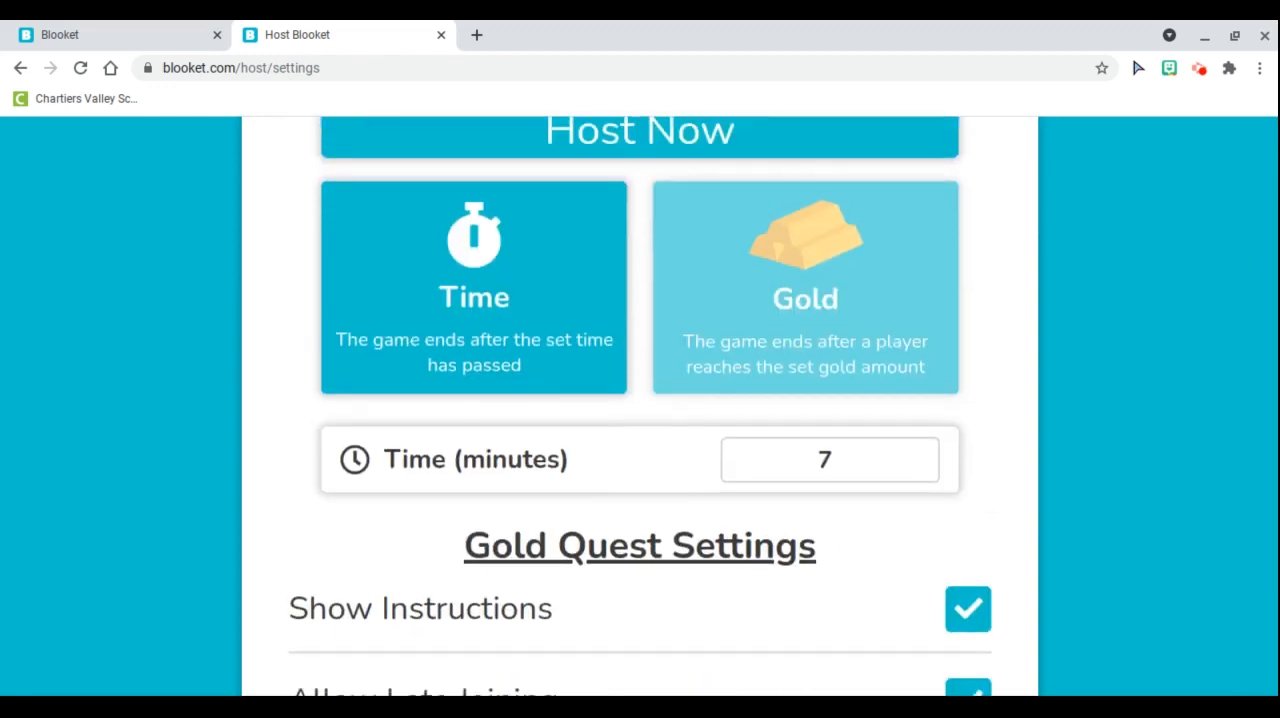
scroll(707, 408, "down", 2)
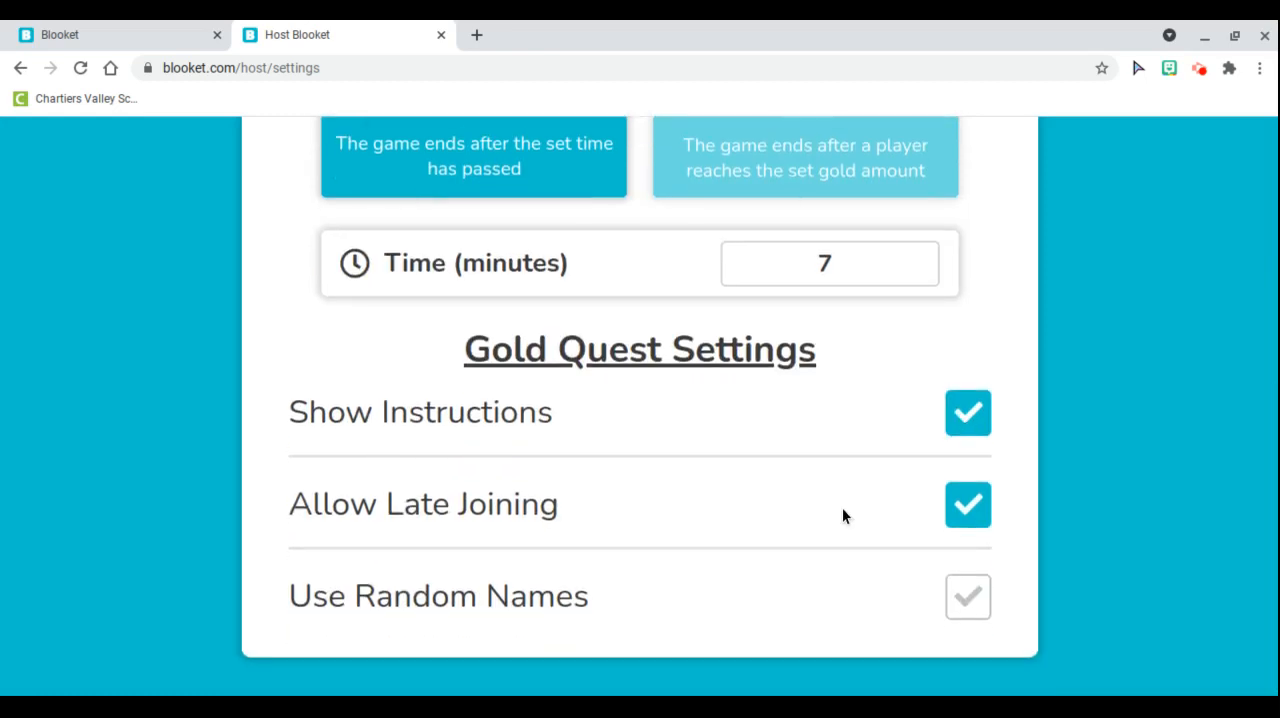
left_click(970, 596)
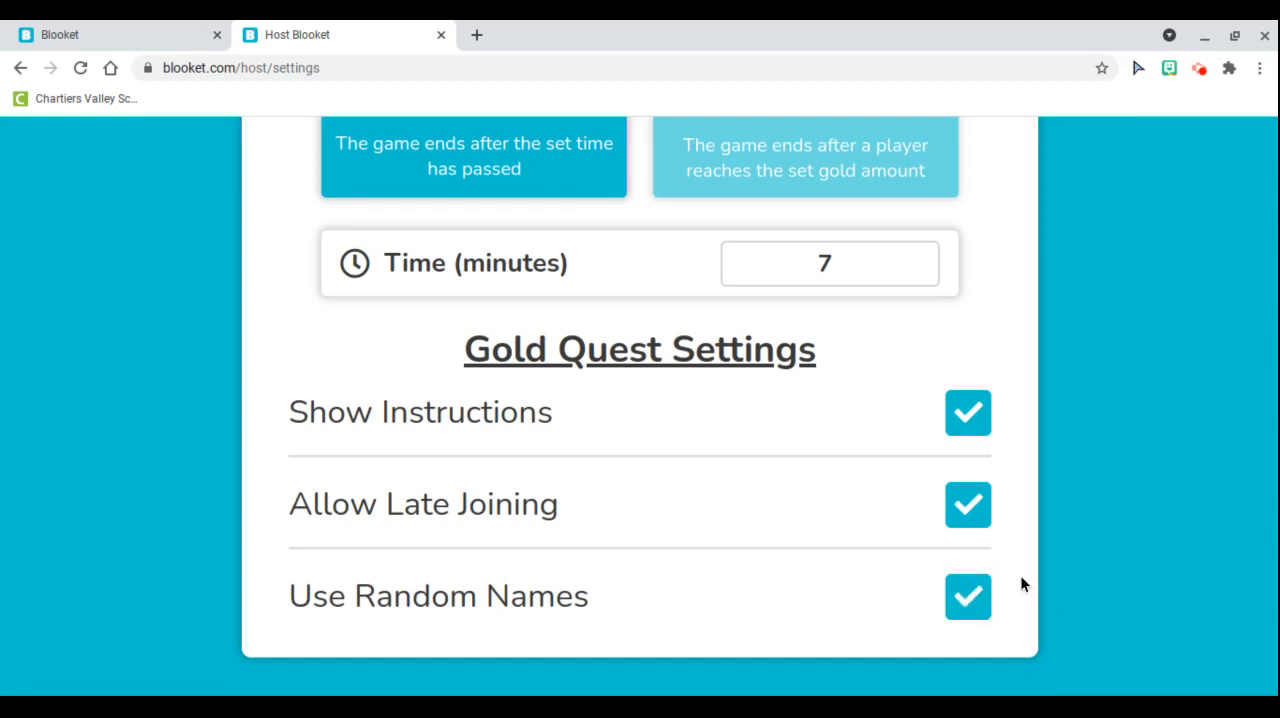
scroll(1020, 575, "up", 2)
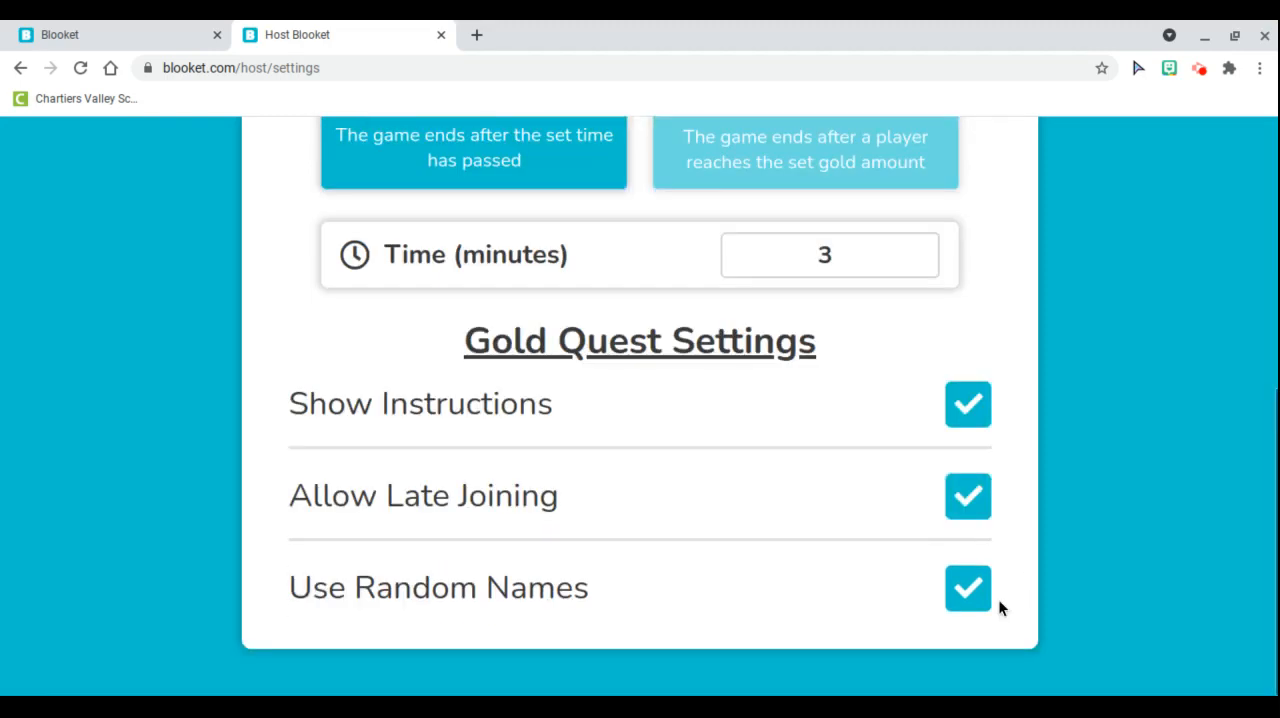
scroll(998, 600, "up", 5)
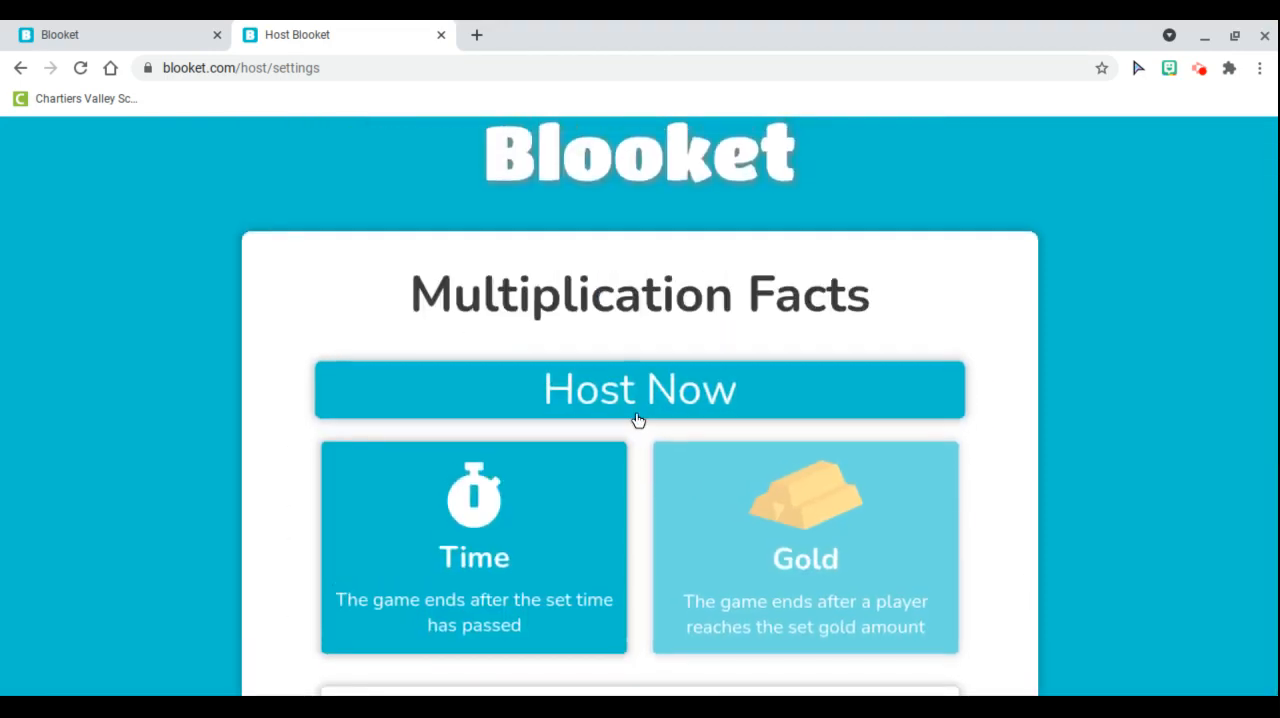
left_click(638, 420)
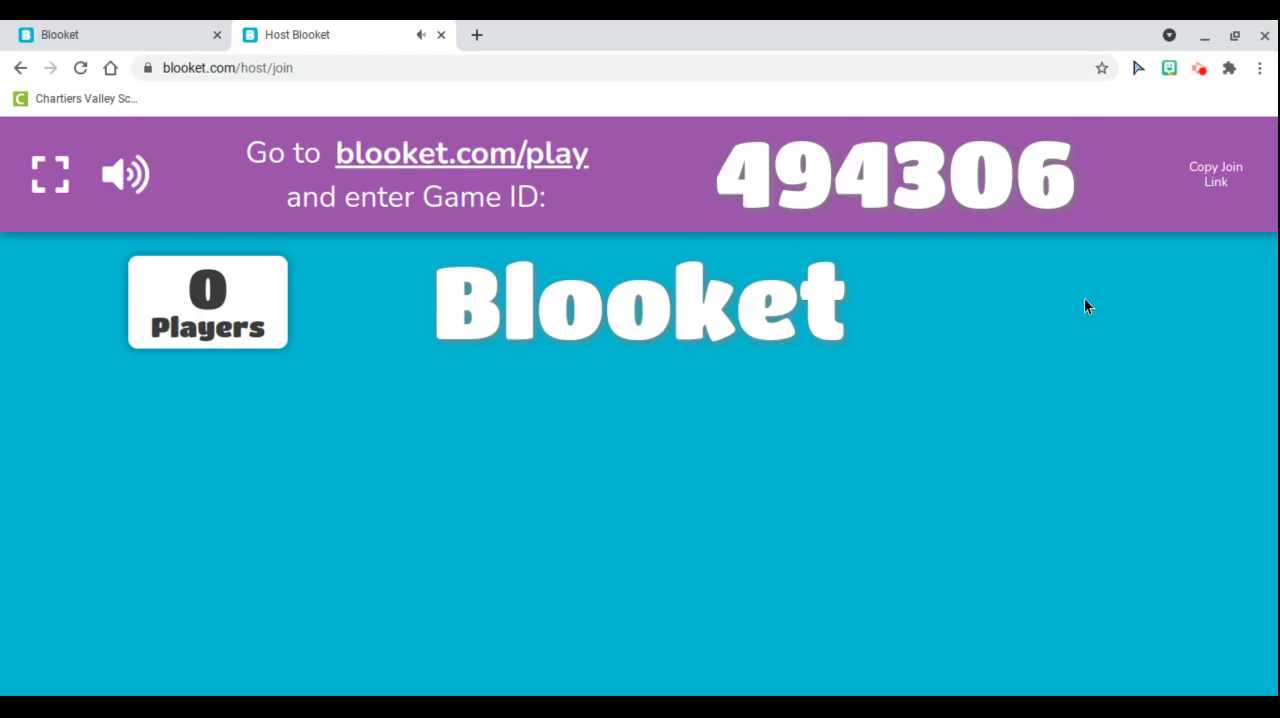
Toggle the game lobby's sound and close the hosted game's browser tab
left_click(125, 175)
left_click(120, 194)
left_click(123, 190)
key("ctrl+w")
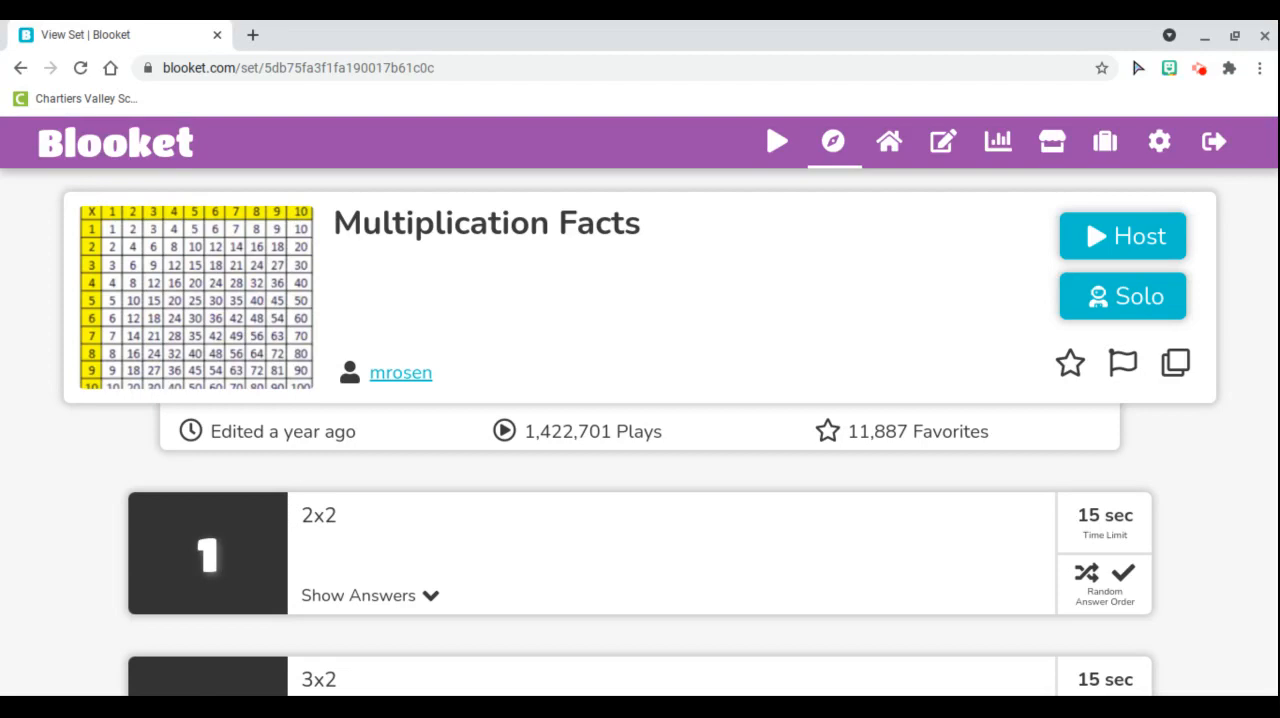
Host the Multiplication Facts set again, choosing Tower of Doom as a homework assignment
left_click(1122, 248)
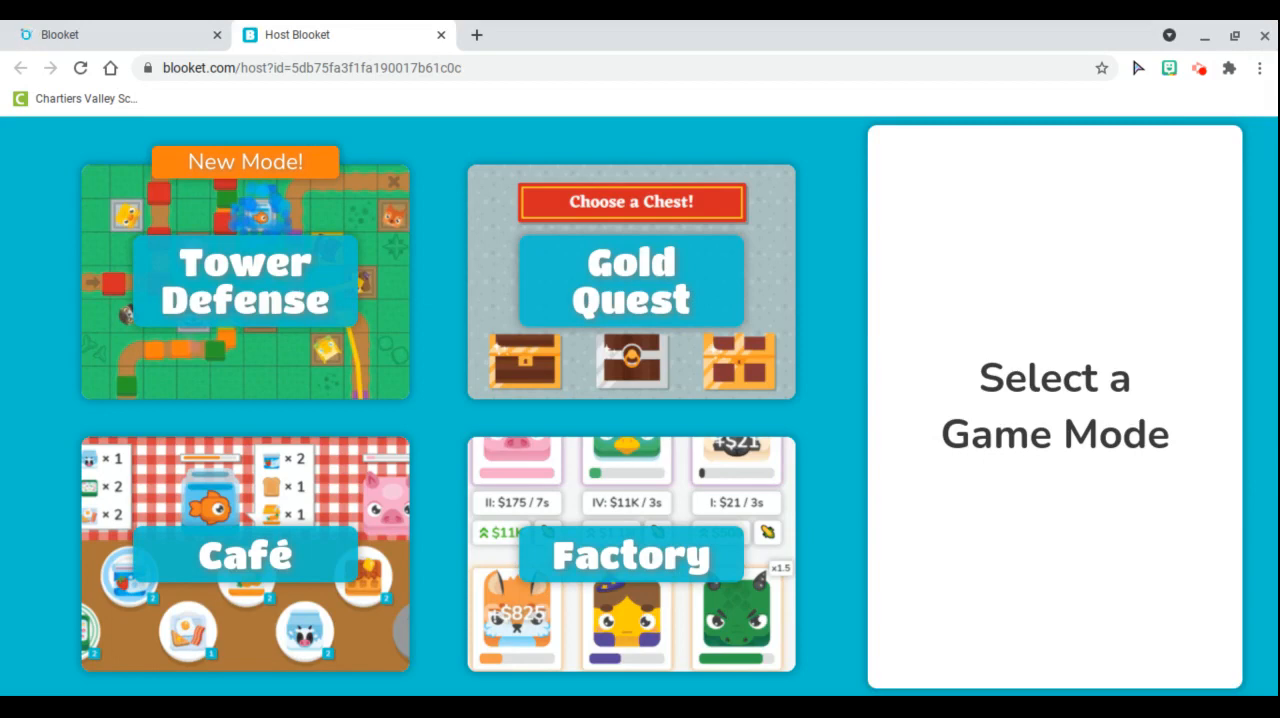
scroll(817, 514, "down", 5)
scroll(603, 456, "down", 1)
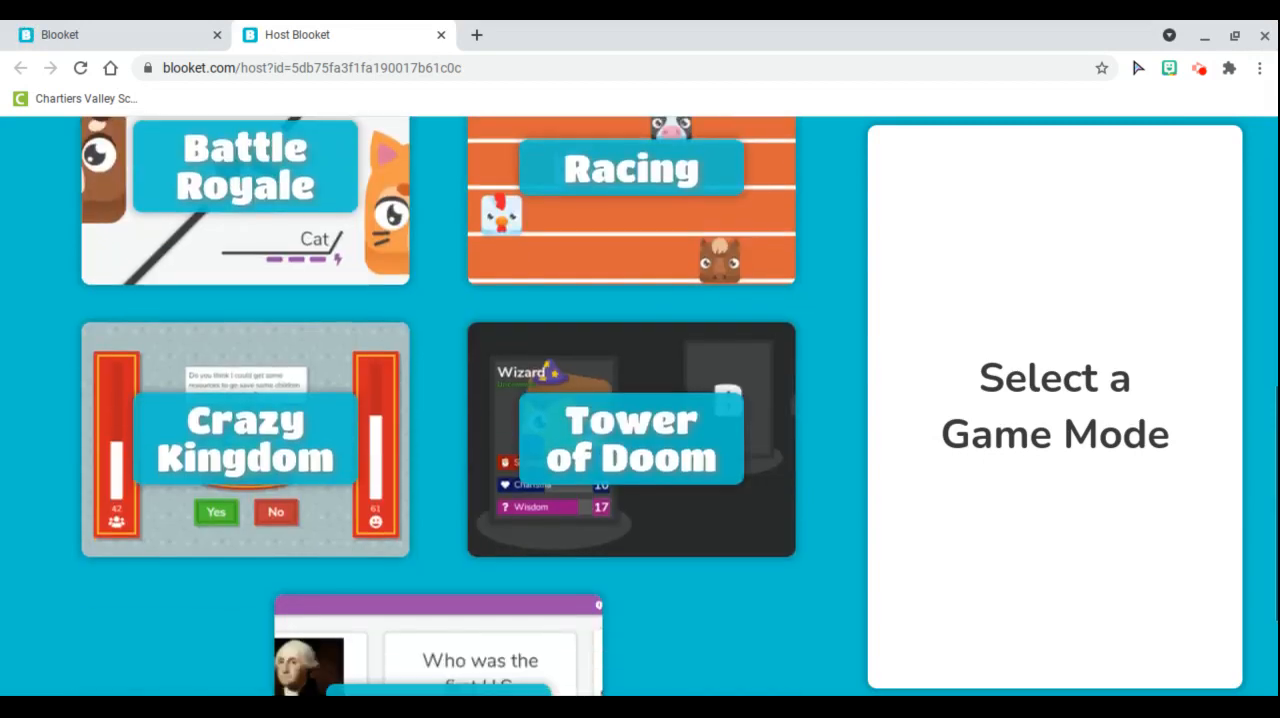
left_click(603, 456)
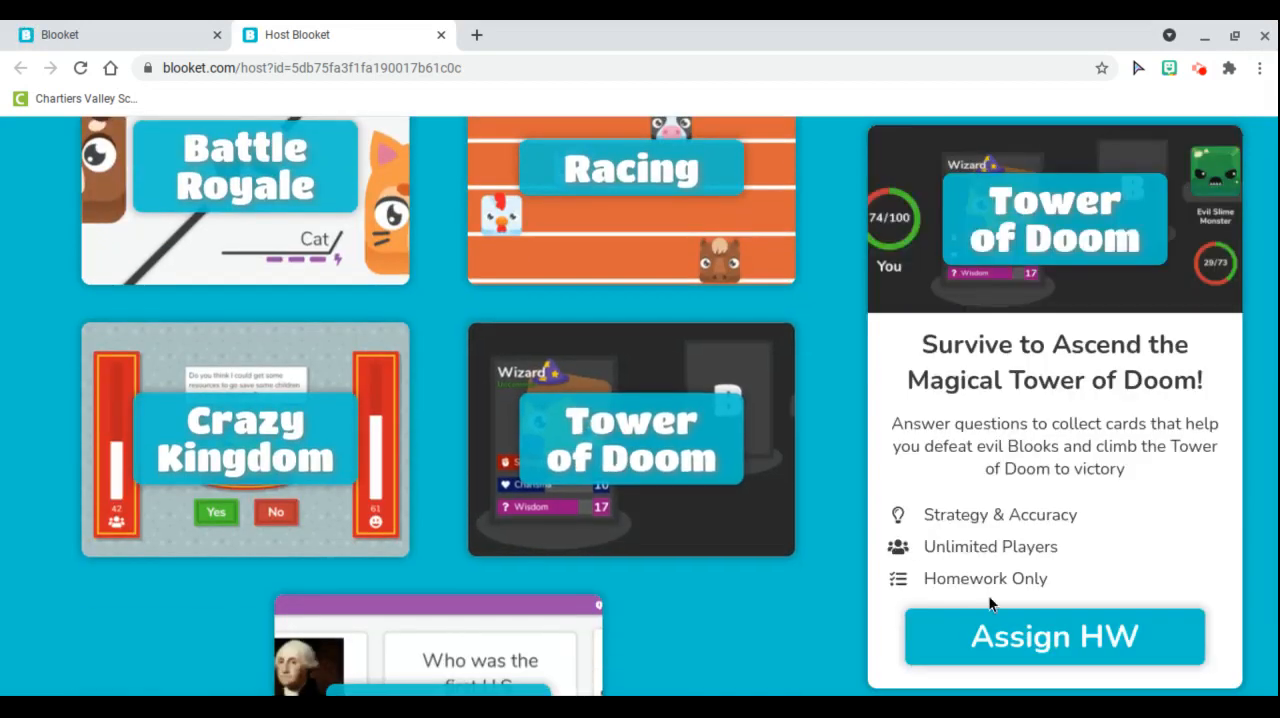
left_click(1107, 655)
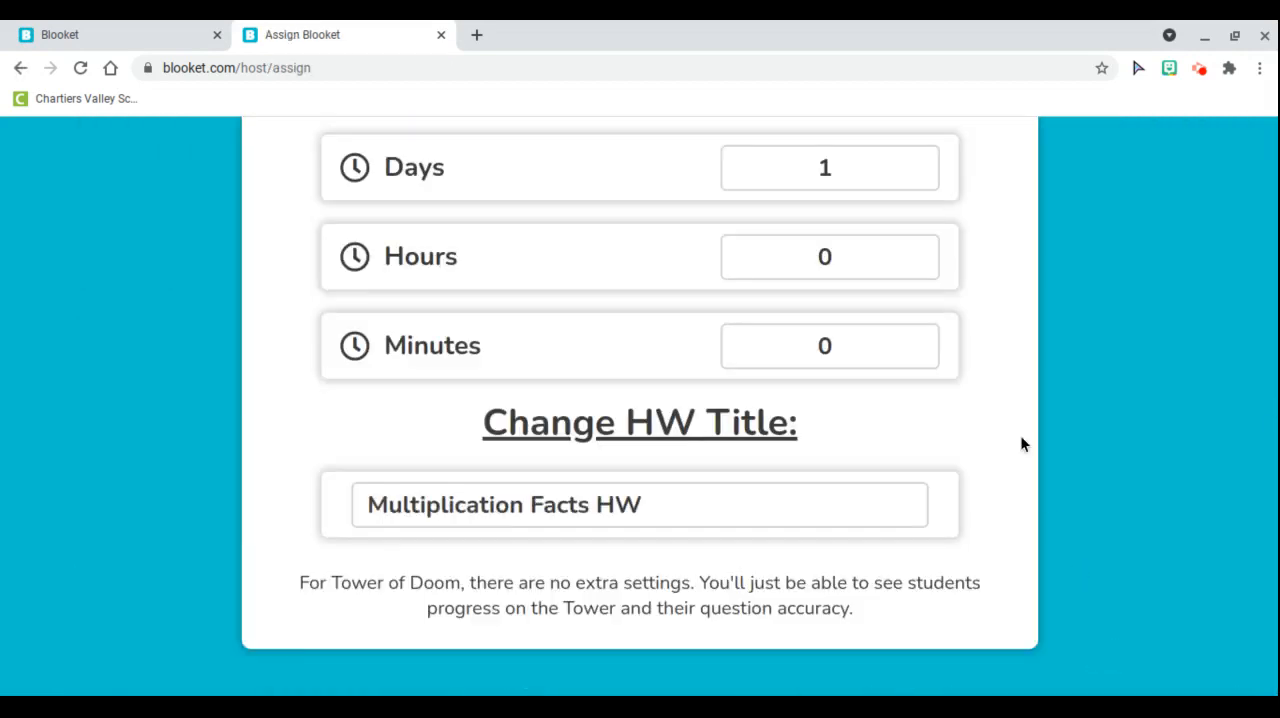
Assign the Tower of Doom homework with its existing time and title settings and copy the player join link
scroll(1022, 444, "up", 3)
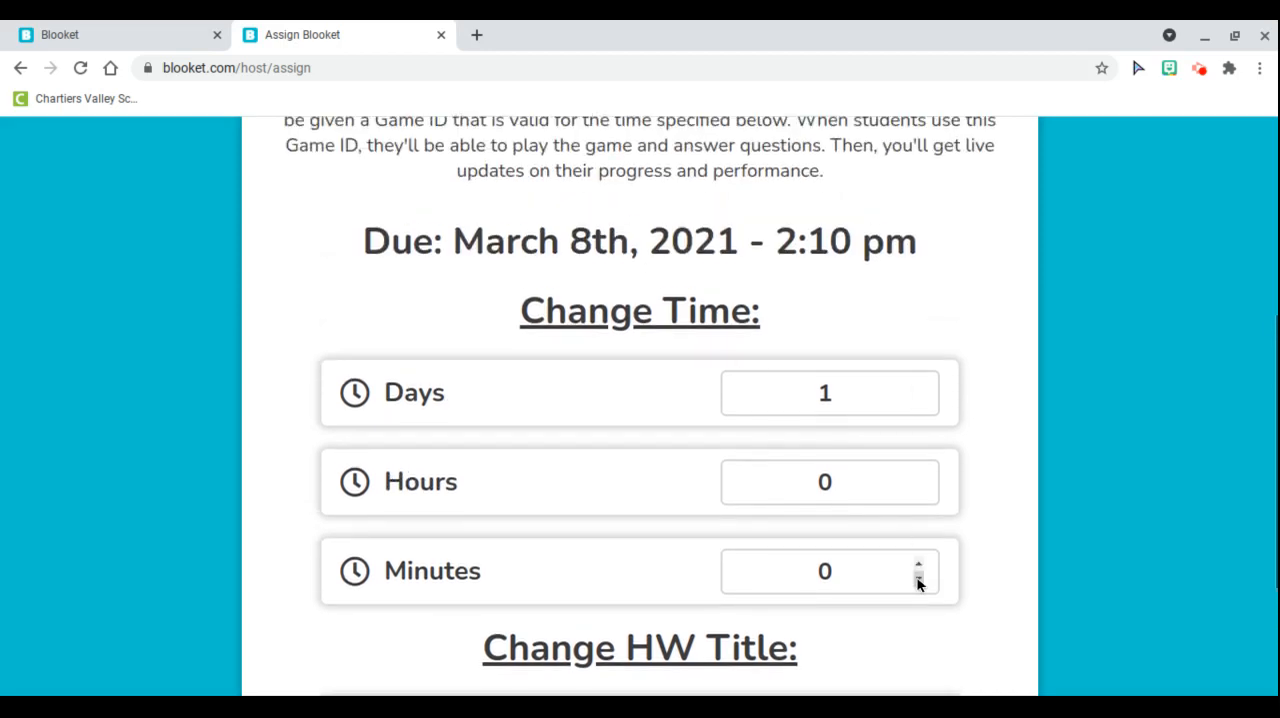
scroll(1038, 549, "up", 3)
scroll(1038, 549, "up", 1)
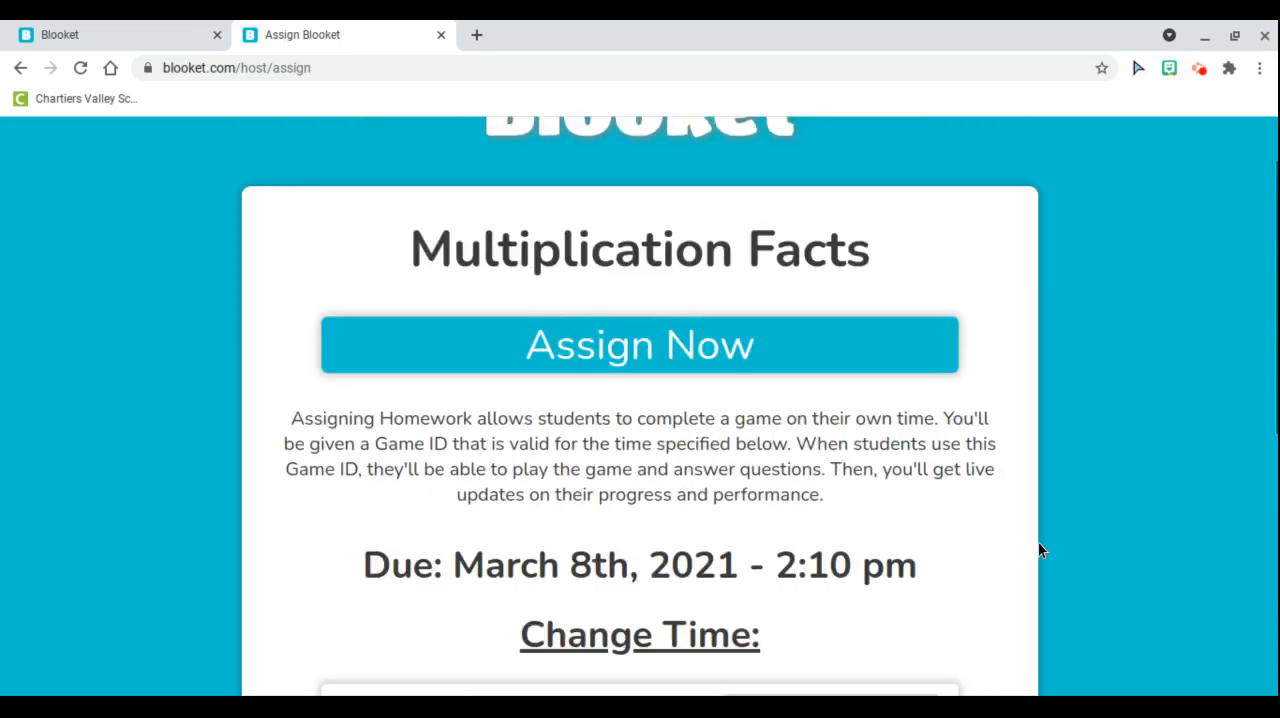
left_click(607, 352)
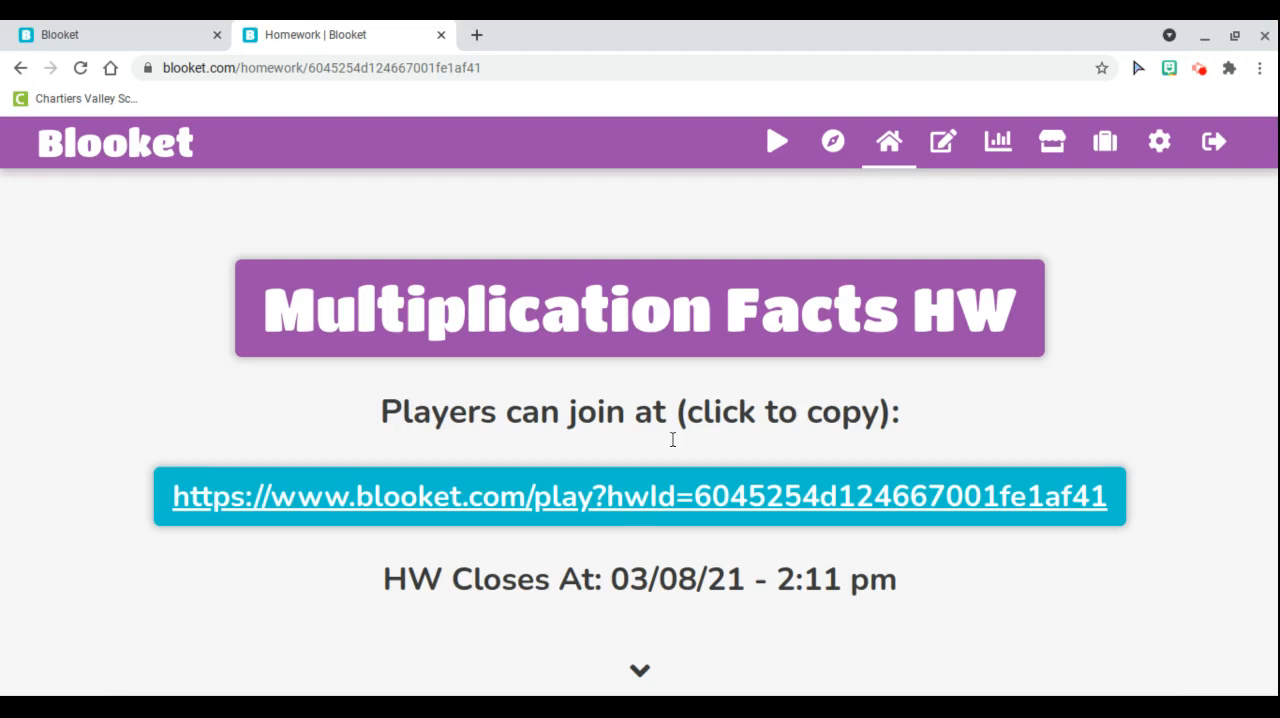
left_click(687, 511)
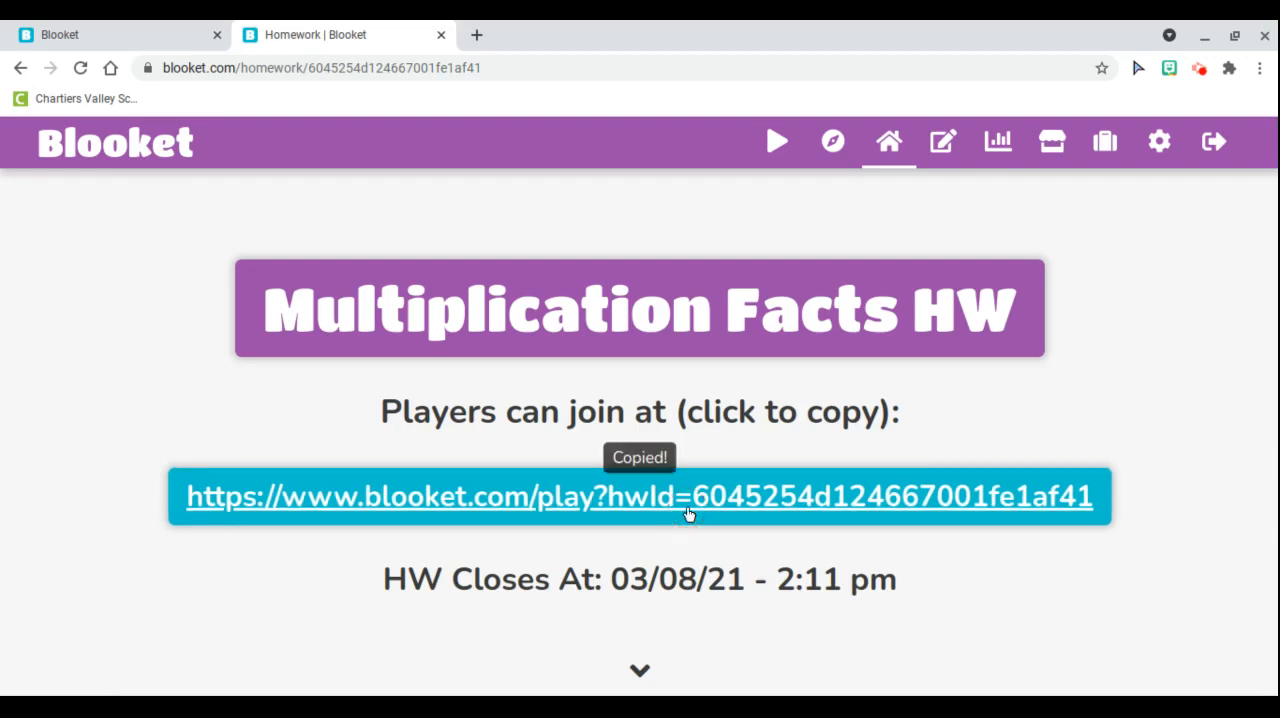
Examine the homework report's results, management options and question list, and return to the dashboard
scroll(687, 513, "down", 2)
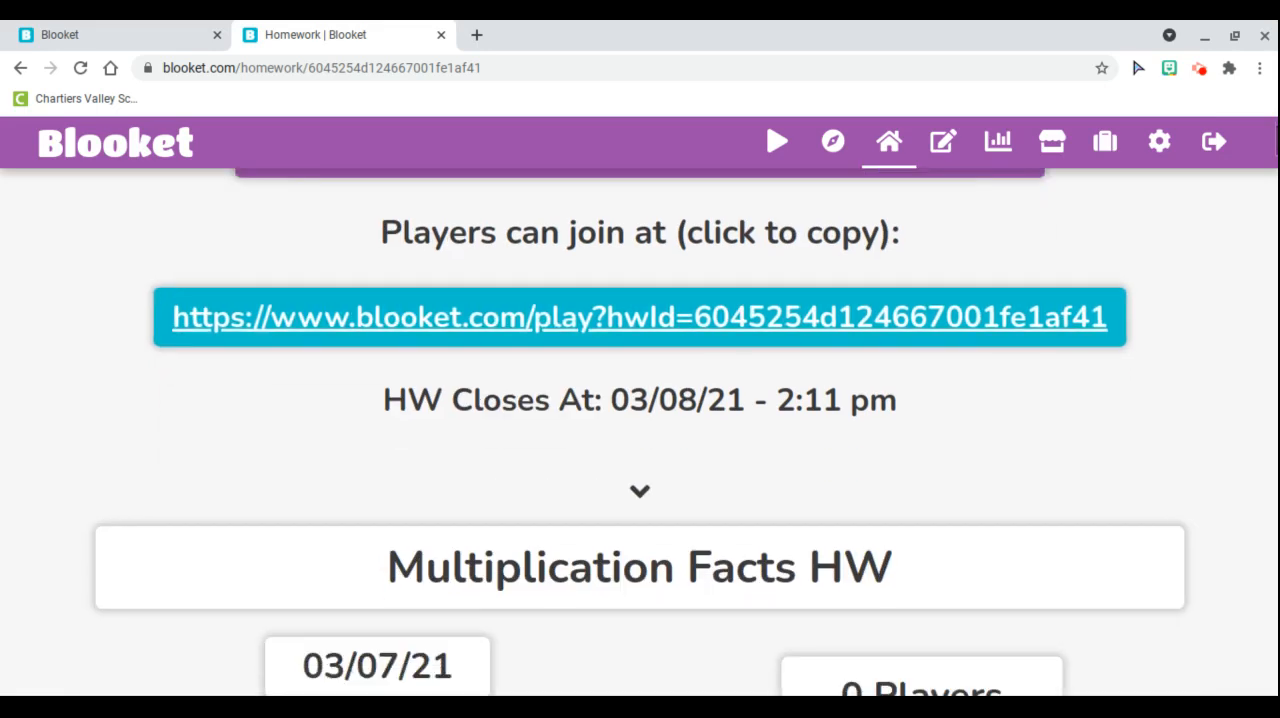
scroll(687, 513, "down", 2)
scroll(640, 432, "down", 6)
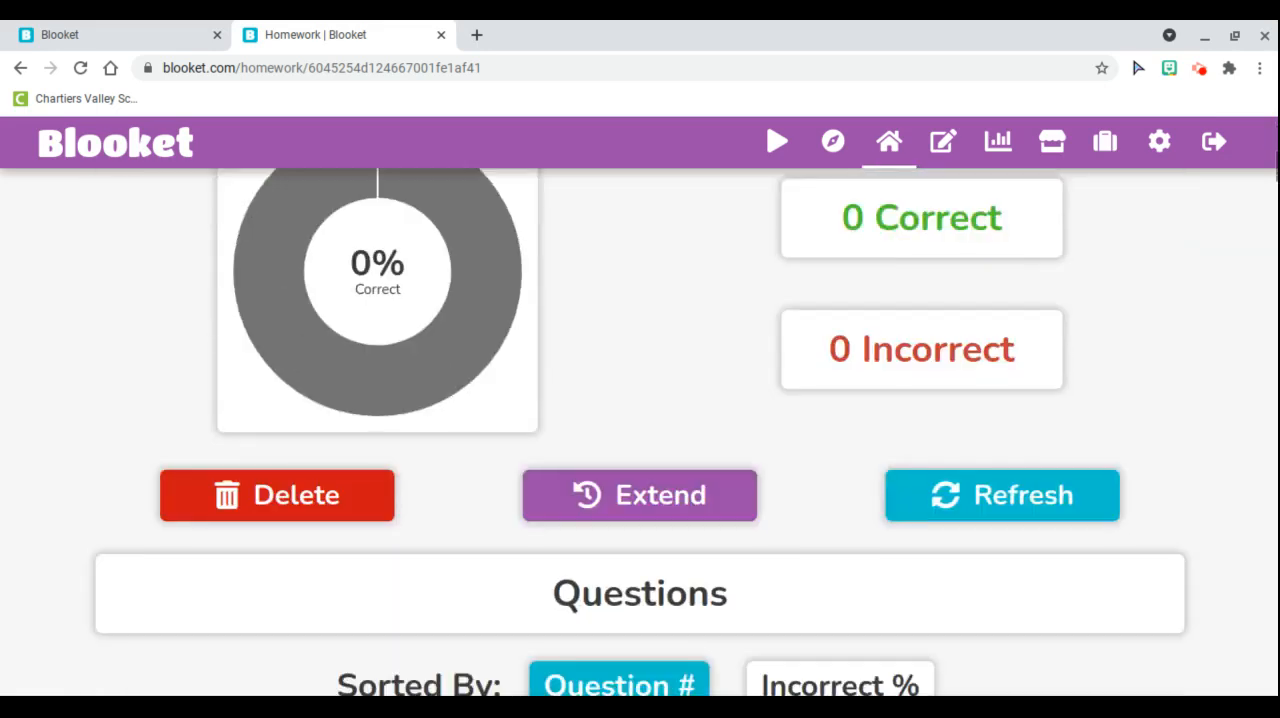
scroll(640, 432, "down", 1)
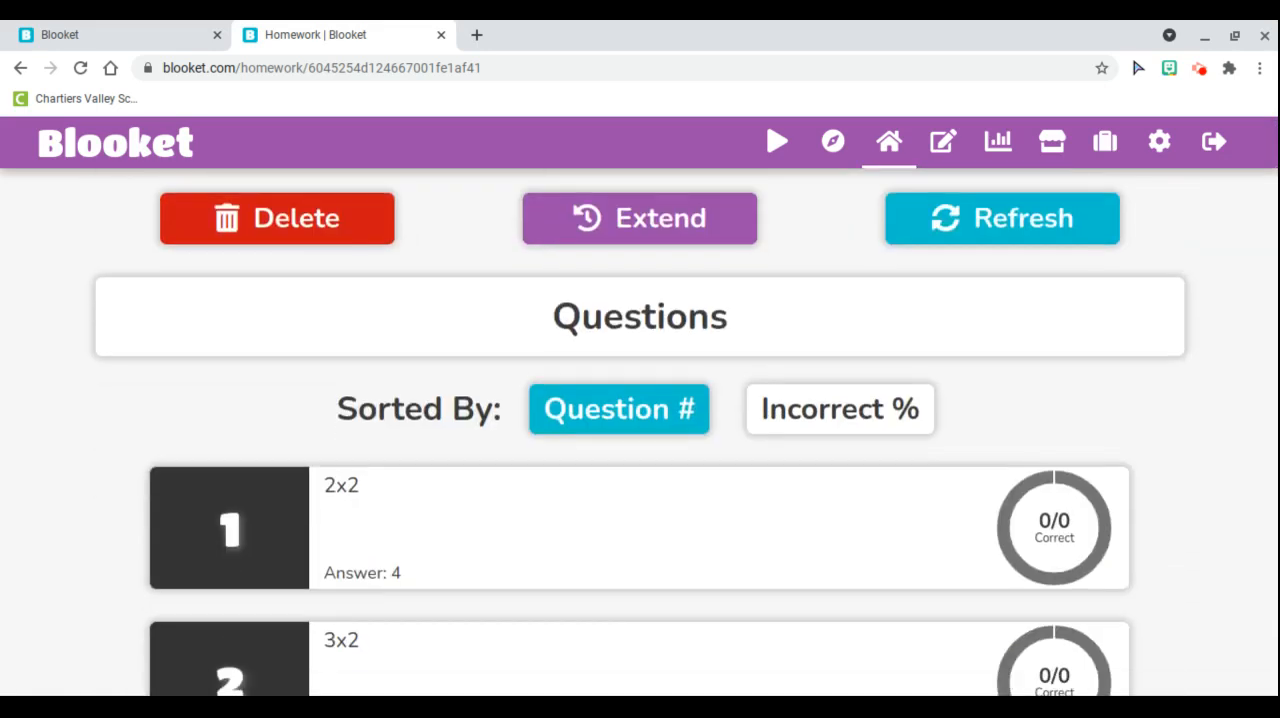
scroll(640, 432, "up", 2)
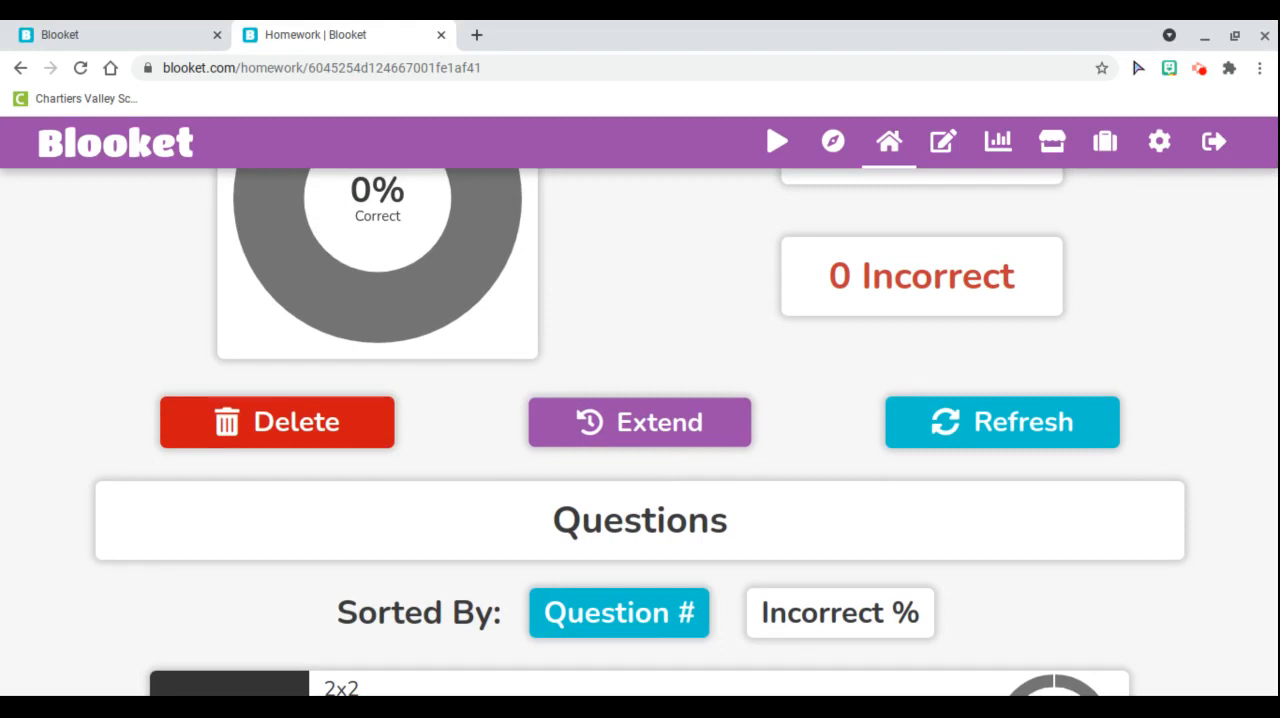
scroll(640, 431, "up", 8)
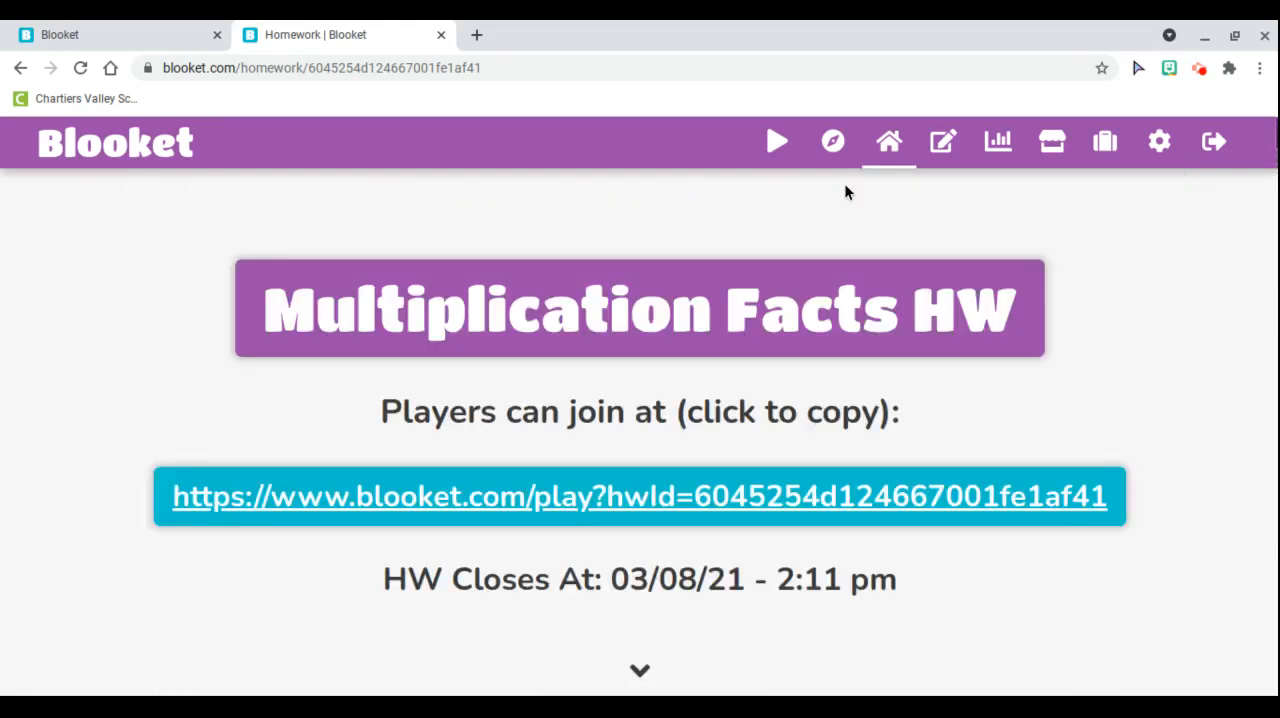
left_click(891, 158)
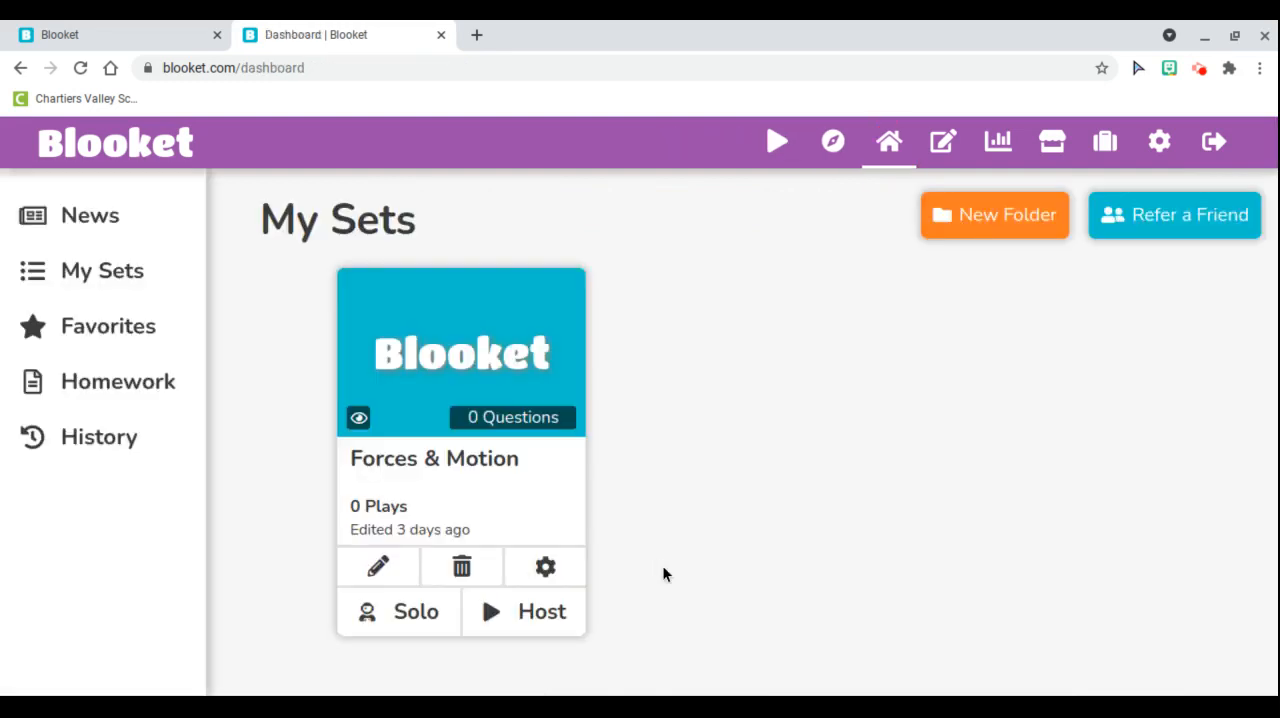
View the list of assigned homework and the history of previously hosted games
left_click(97, 394)
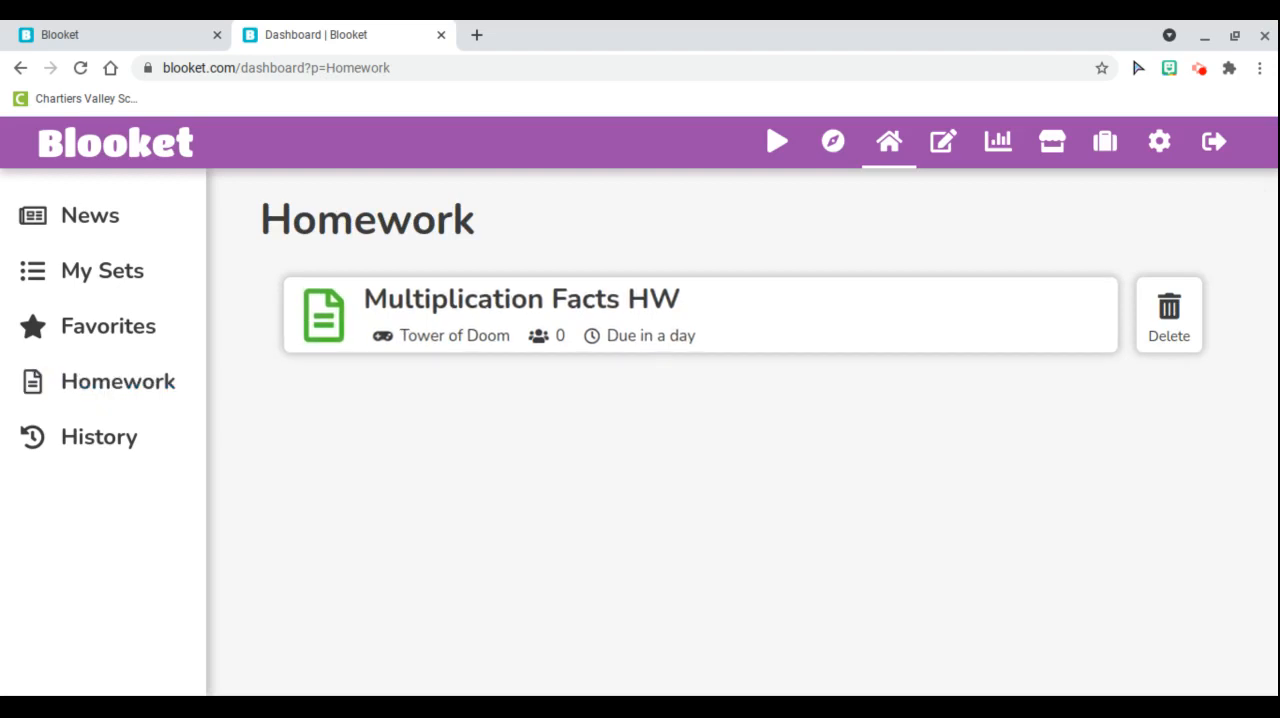
left_click(95, 448)
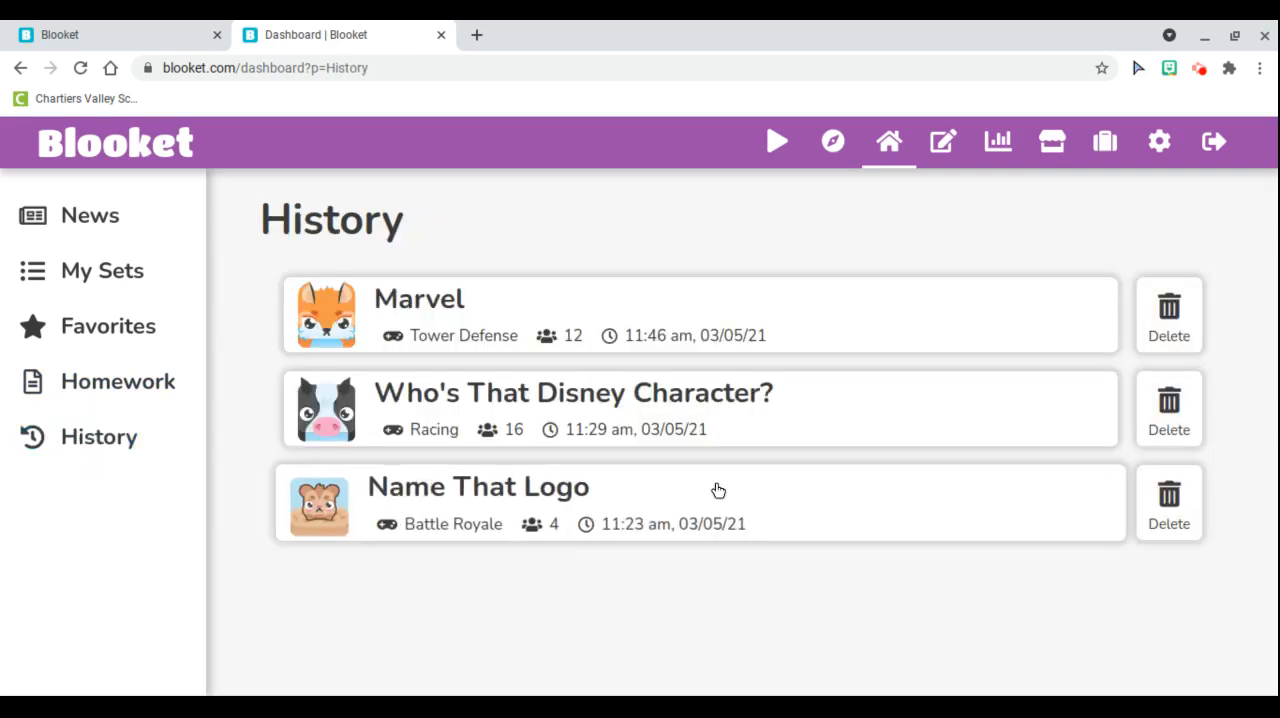
Examine the past Who's That Disney Character? game's overall results and player leaderboard, and return to the dashboard
left_click(802, 427)
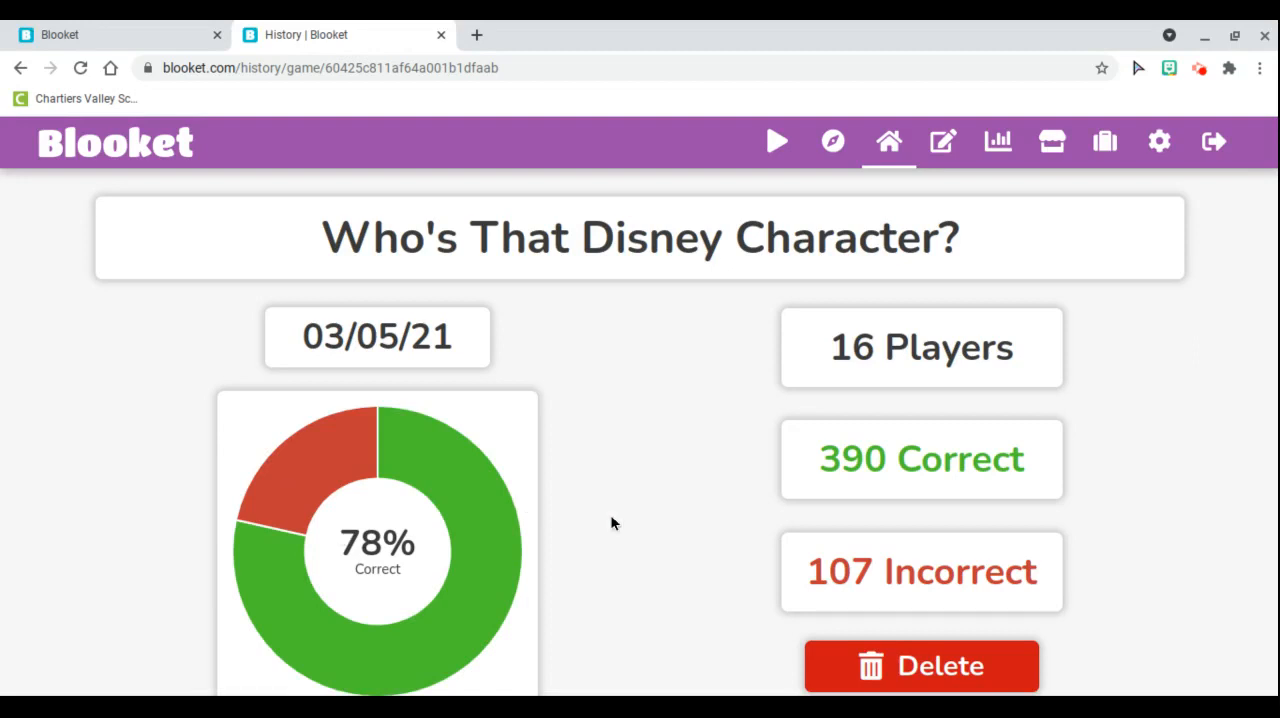
scroll(612, 522, "down", 6)
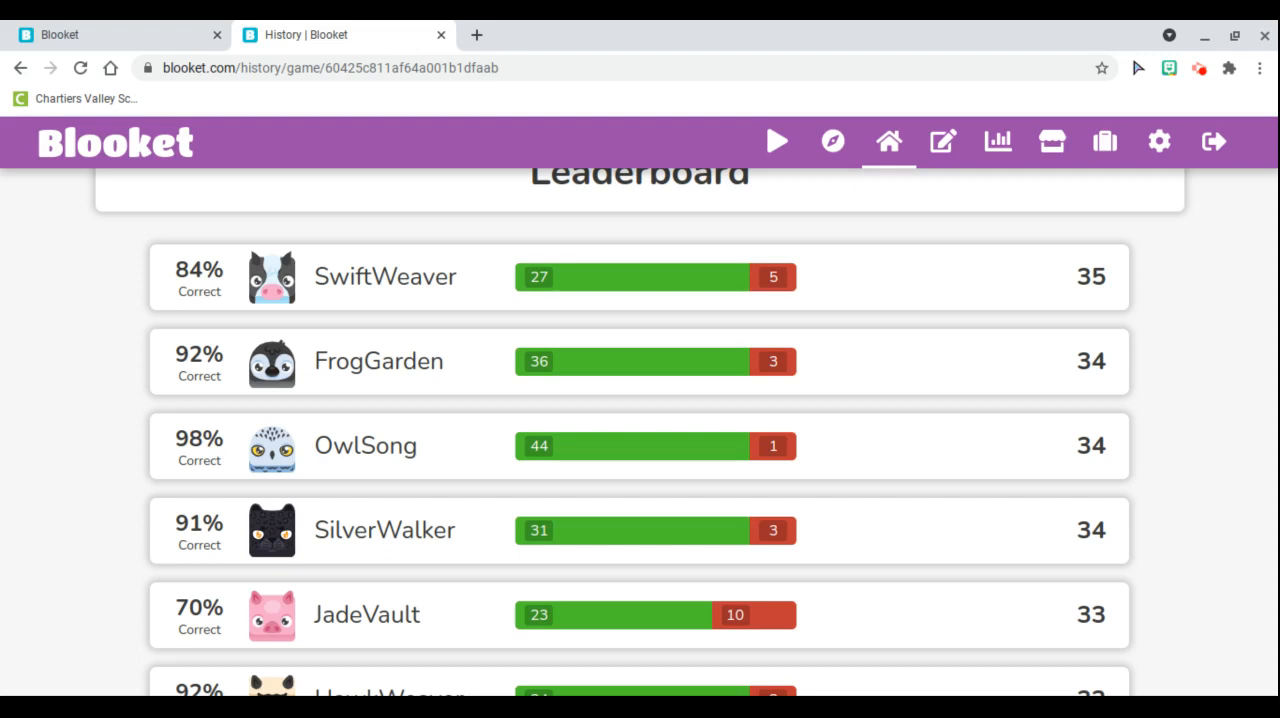
scroll(640, 430, "up", 8)
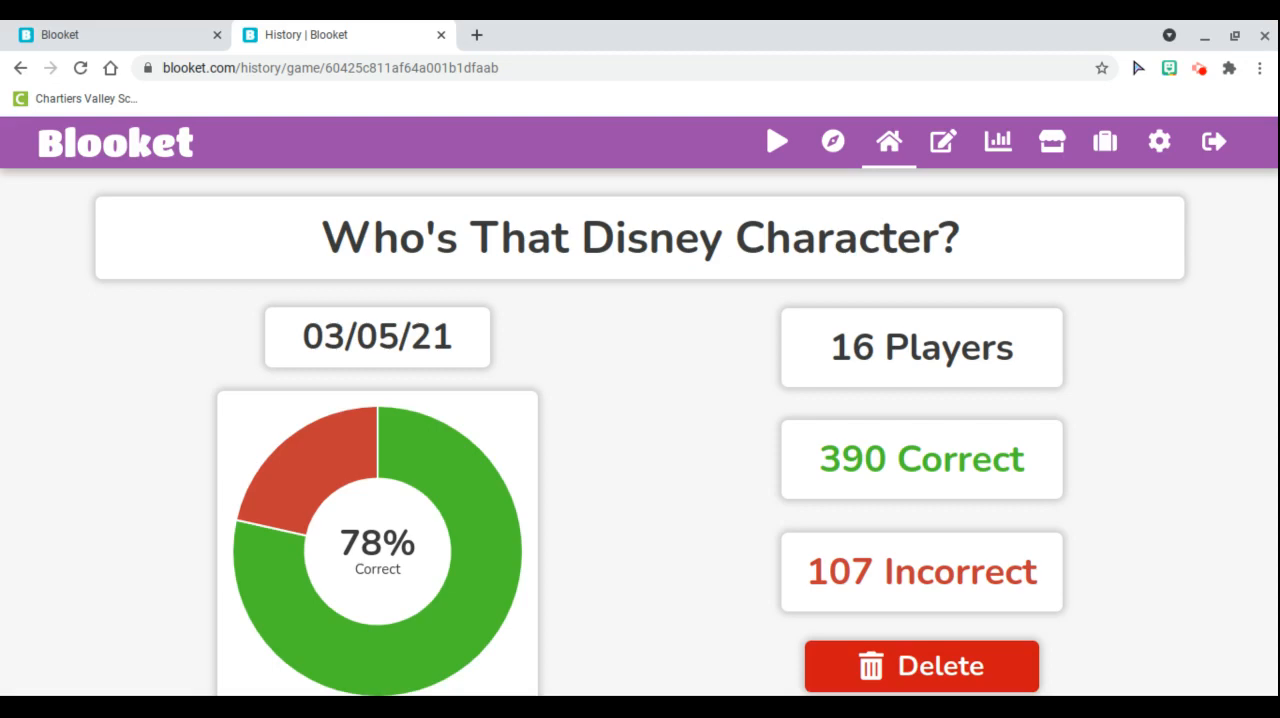
left_click(889, 142)
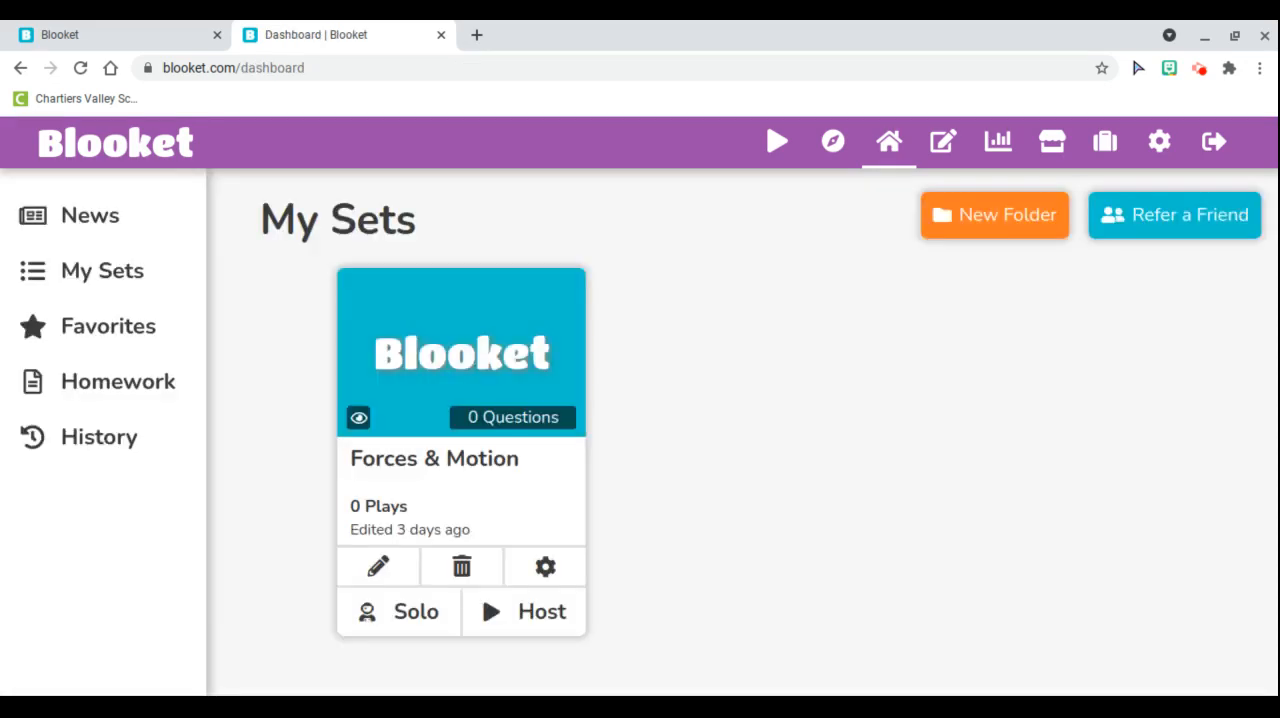